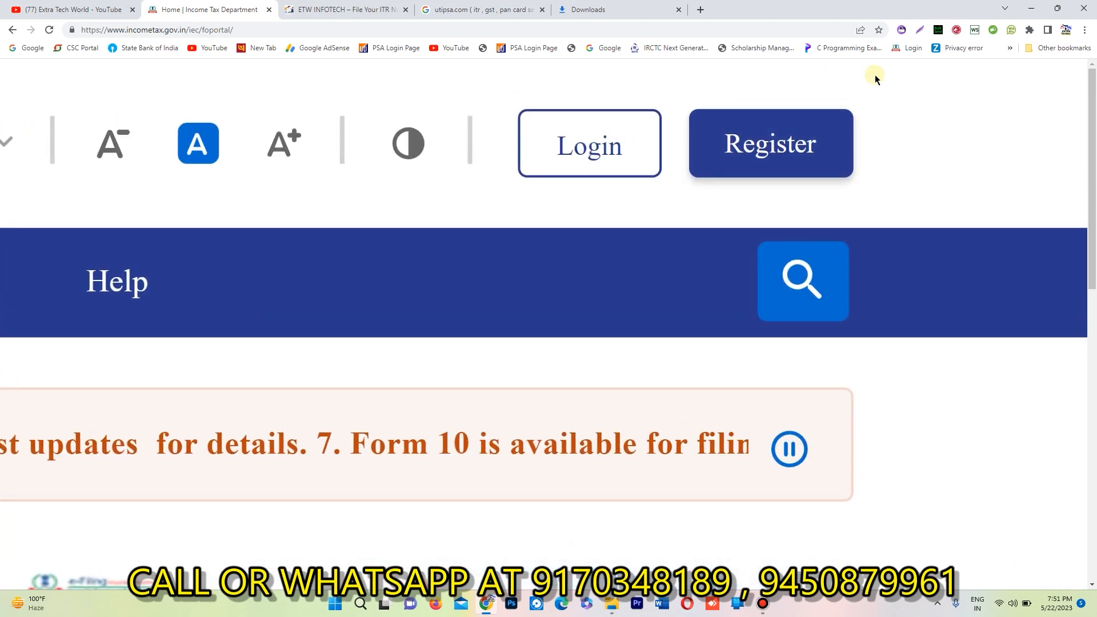
# Step: View the portal's taxpayer registration page and return to the home page
pyautogui.click(797, 129)
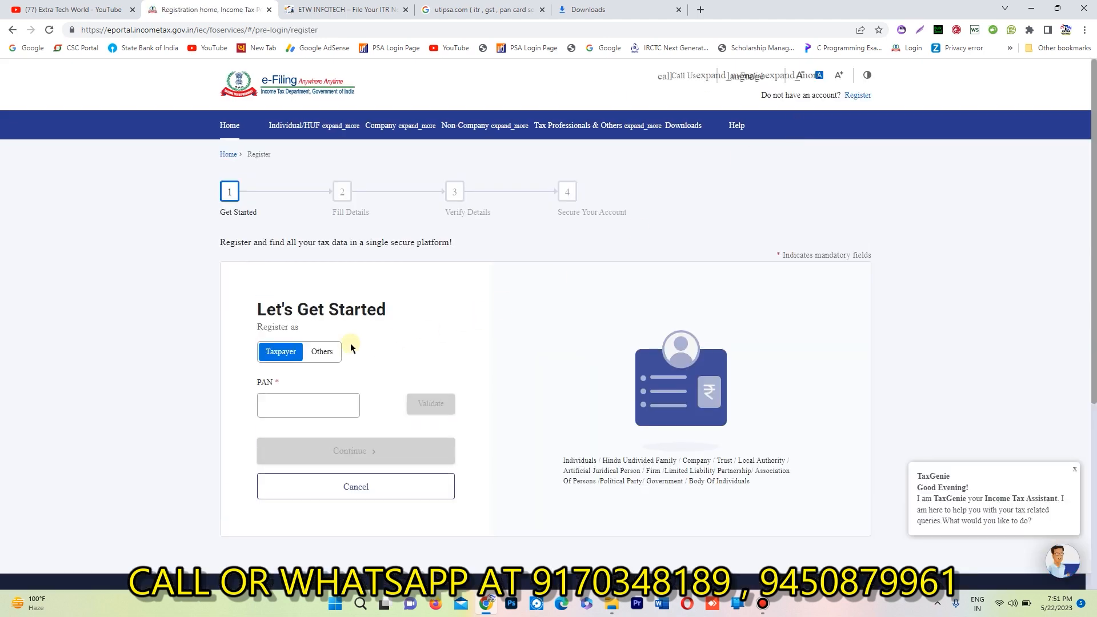
pyautogui.click(231, 127)
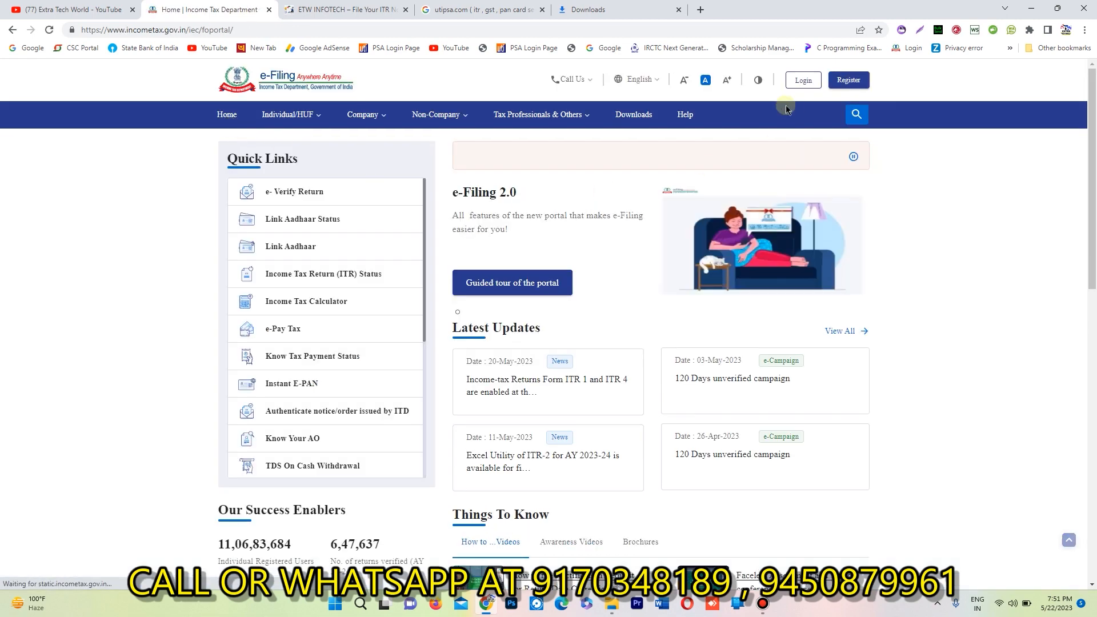
# Step: Open the e-Filing login page, clear the user ID field, and submit the account's user ID
pyautogui.scroll(5, 807, 76)
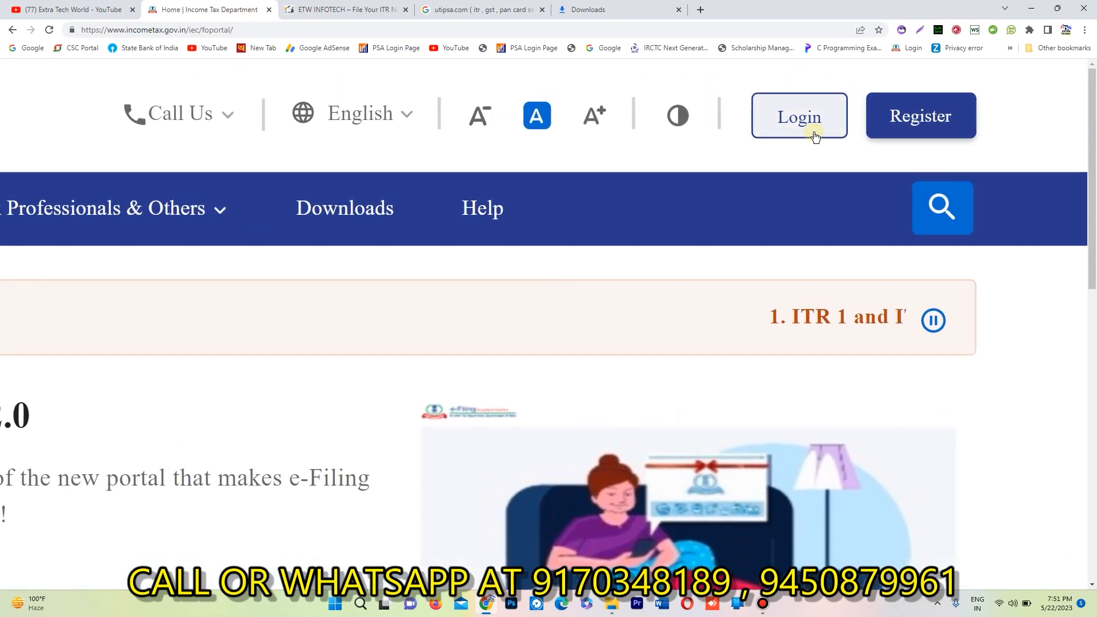
pyautogui.click(815, 130)
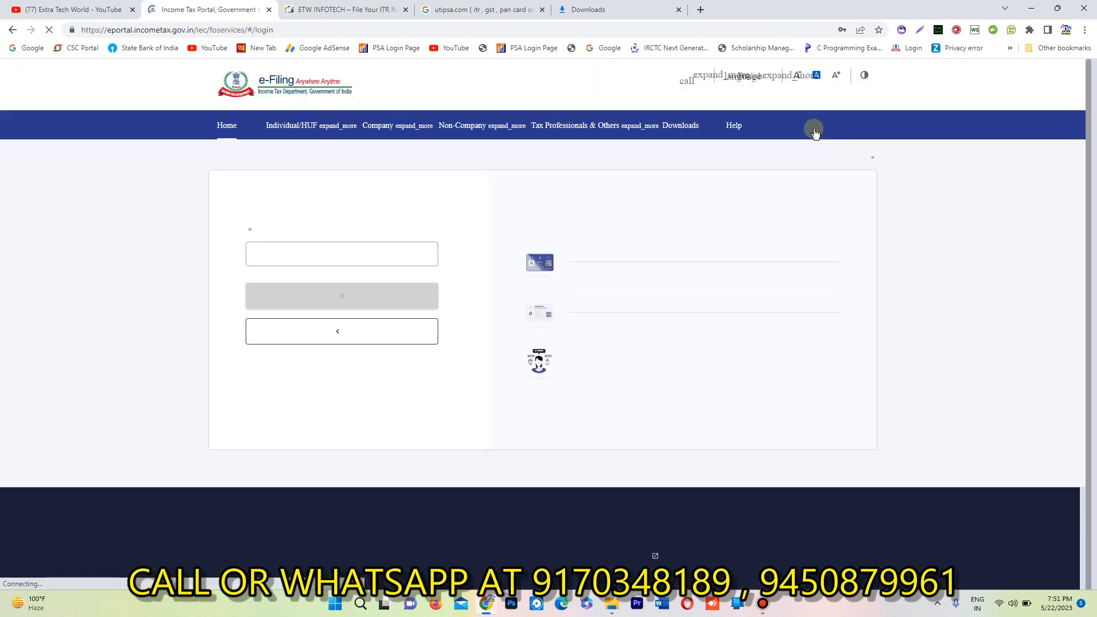
pyautogui.moveTo(321, 279); pyautogui.dragTo(193, 296)
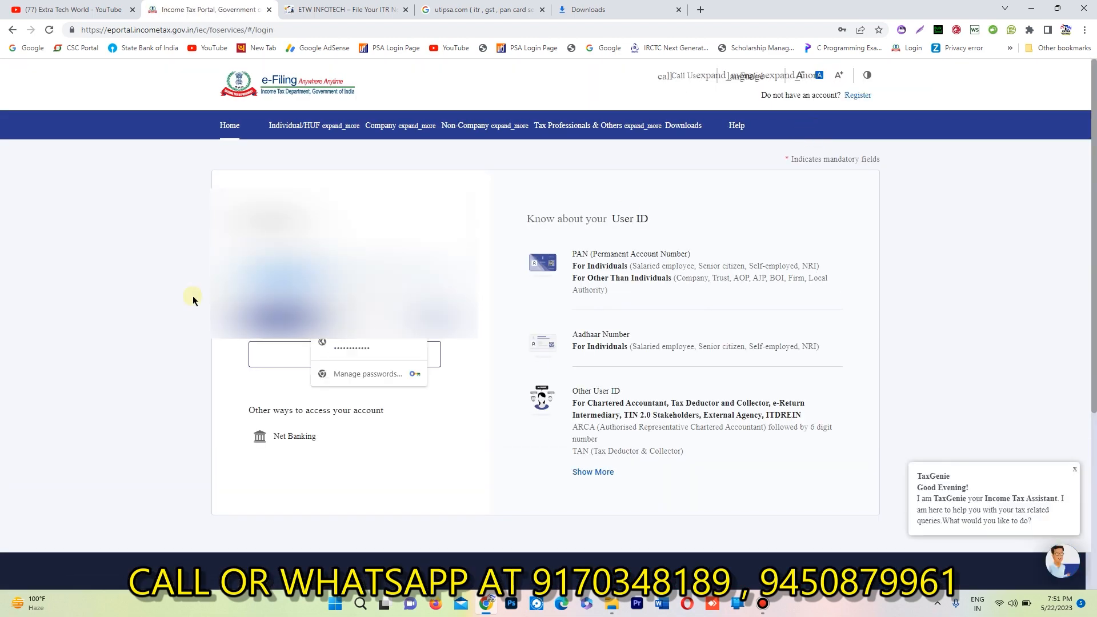
pyautogui.press('BackSpace')
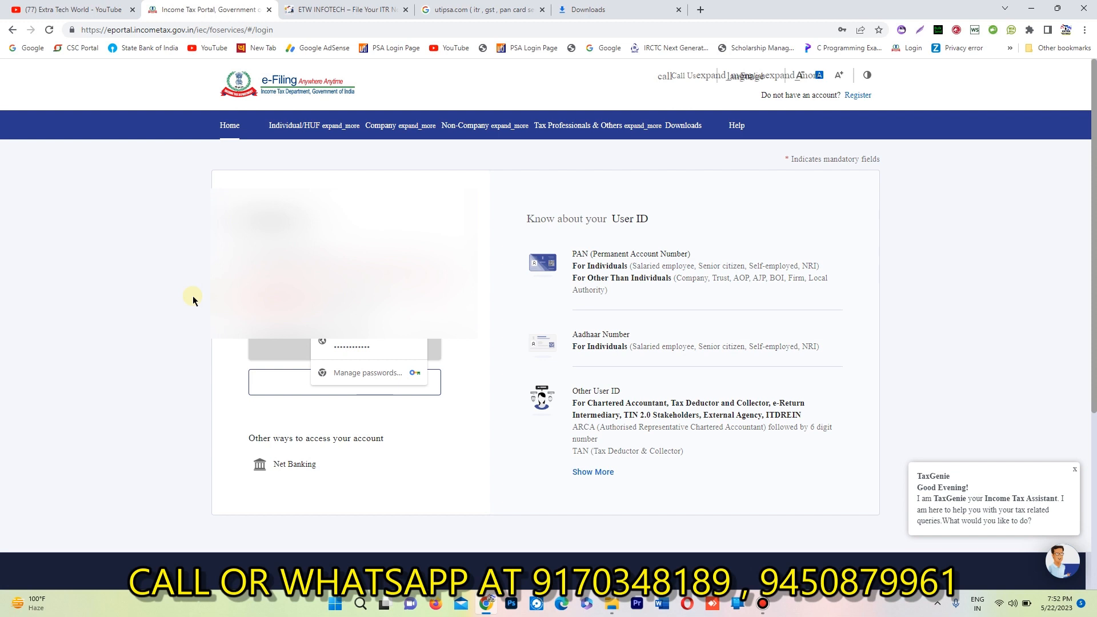
pyautogui.click(193, 301)
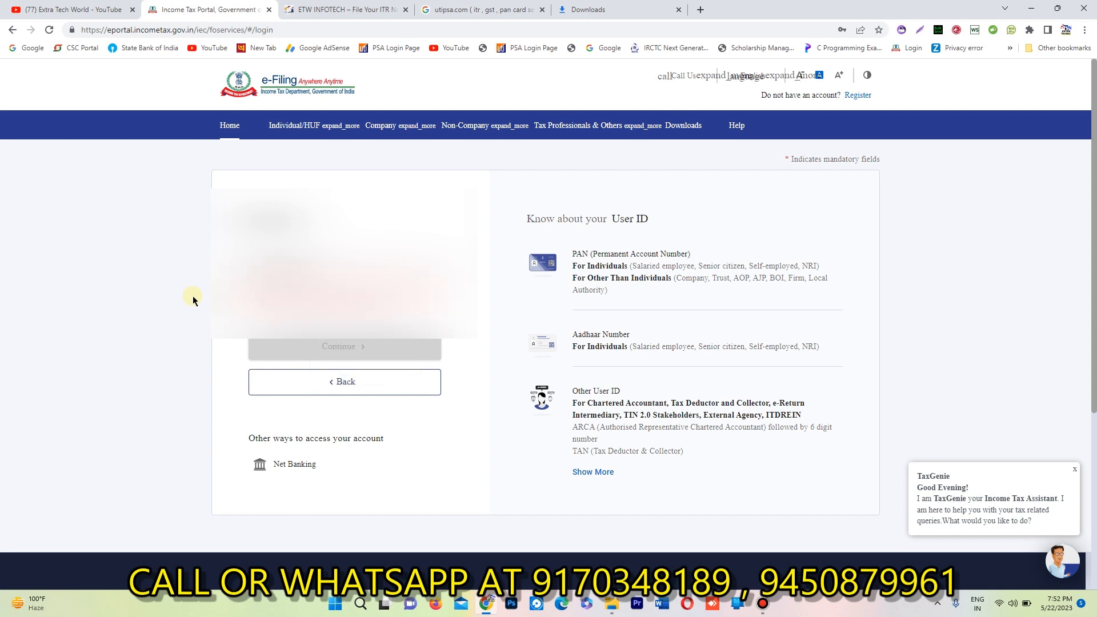
pyautogui.write('?')
pyautogui.press('Return')
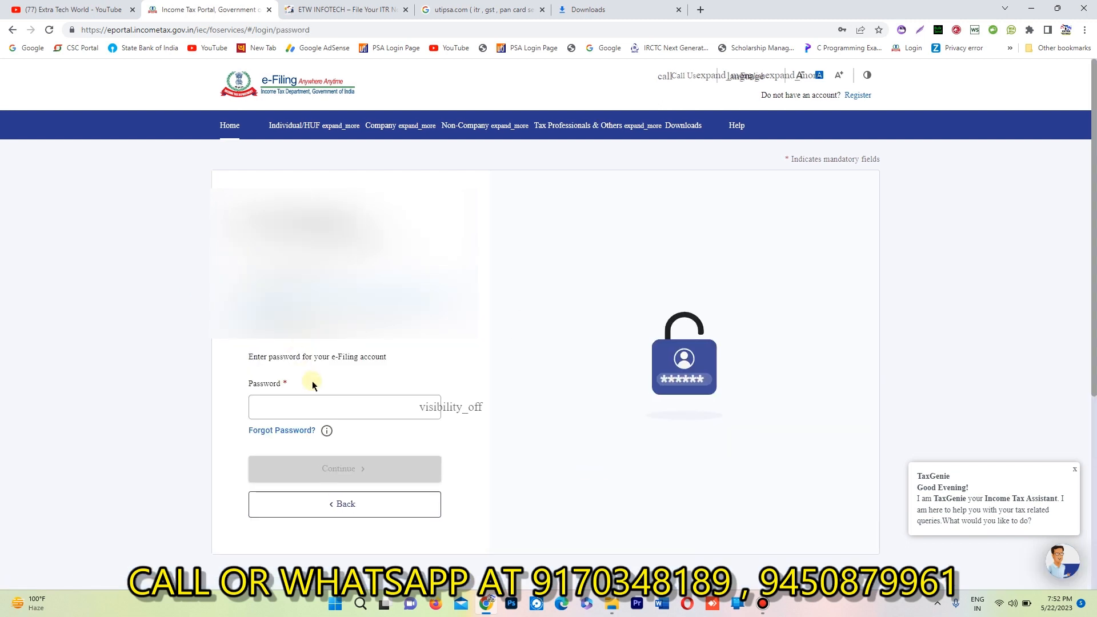
# Step: Enter the e-Filing account password and log in to the dashboard
pyautogui.click(313, 406)
pyautogui.click(356, 436)
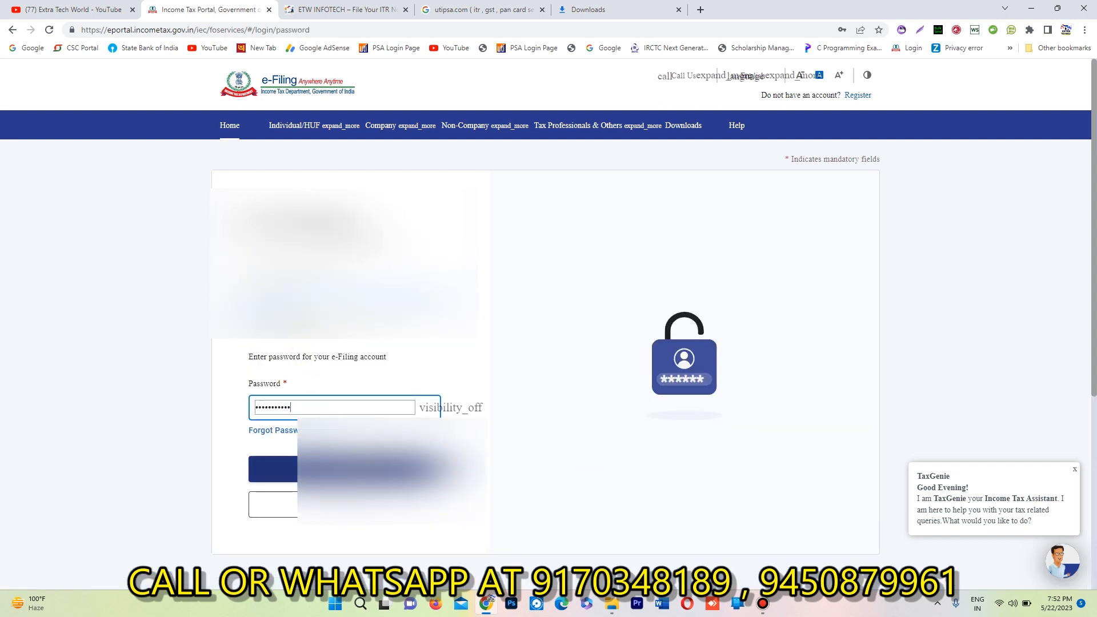
pyautogui.click(351, 470)
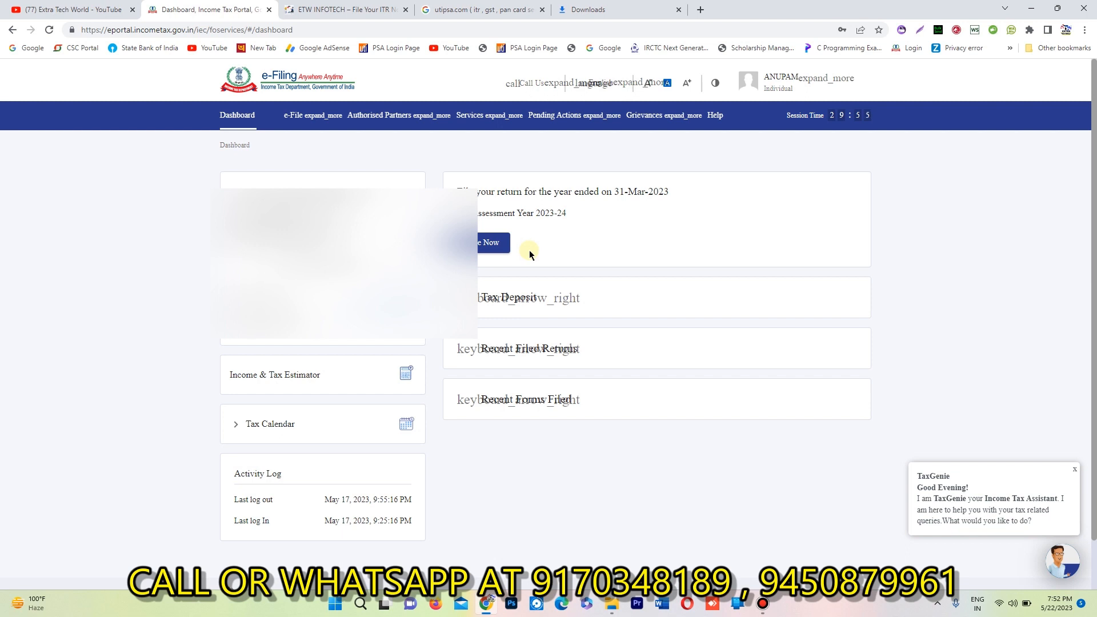
# Step: Request Form 26AS from the income tax returns options and confirm the disclaimer to go to the TRACES site
pyautogui.click(295, 115)
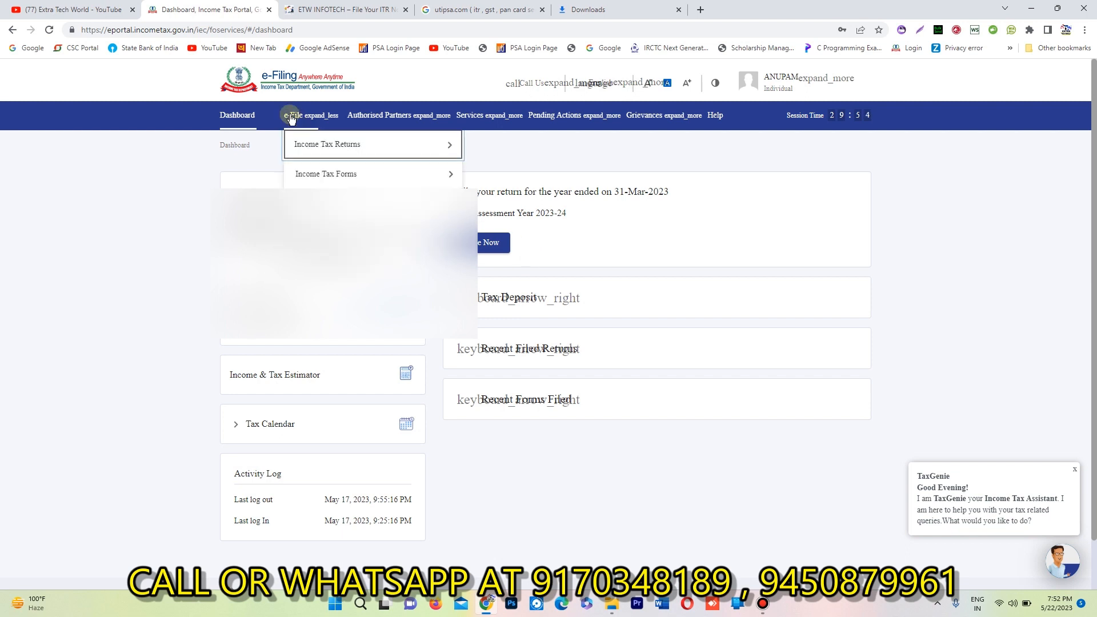
pyautogui.click(311, 145)
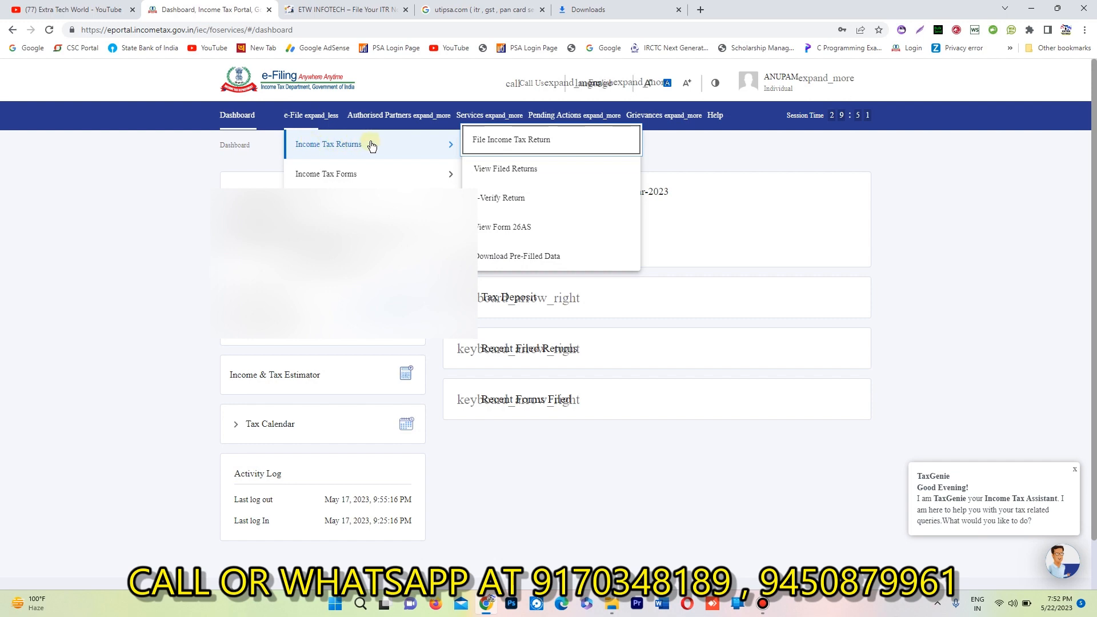
pyautogui.click(527, 226)
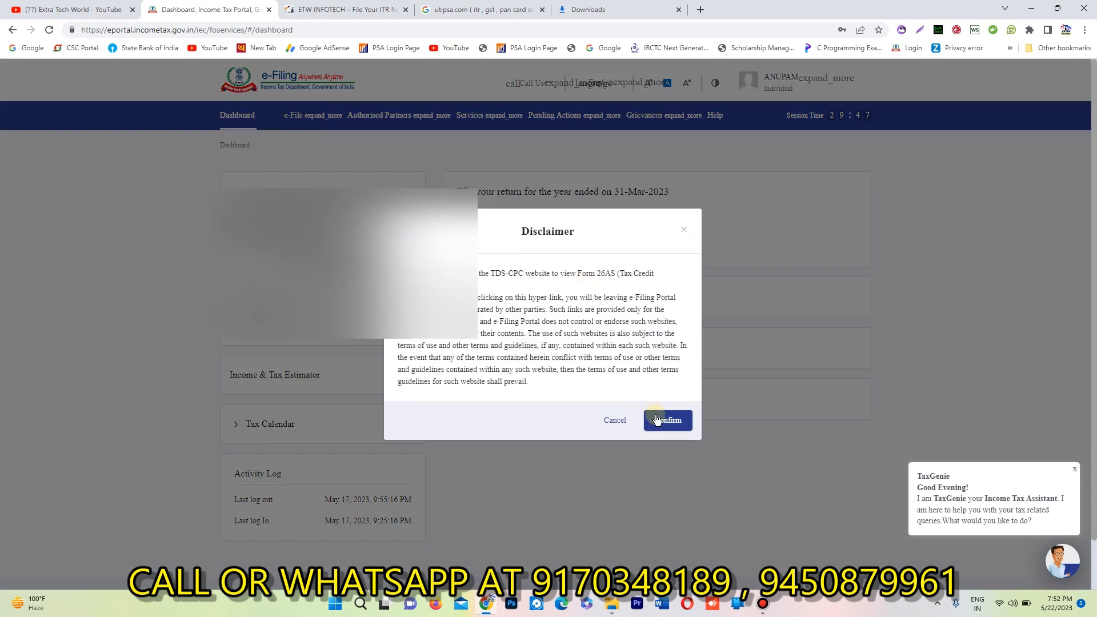
pyautogui.click(664, 424)
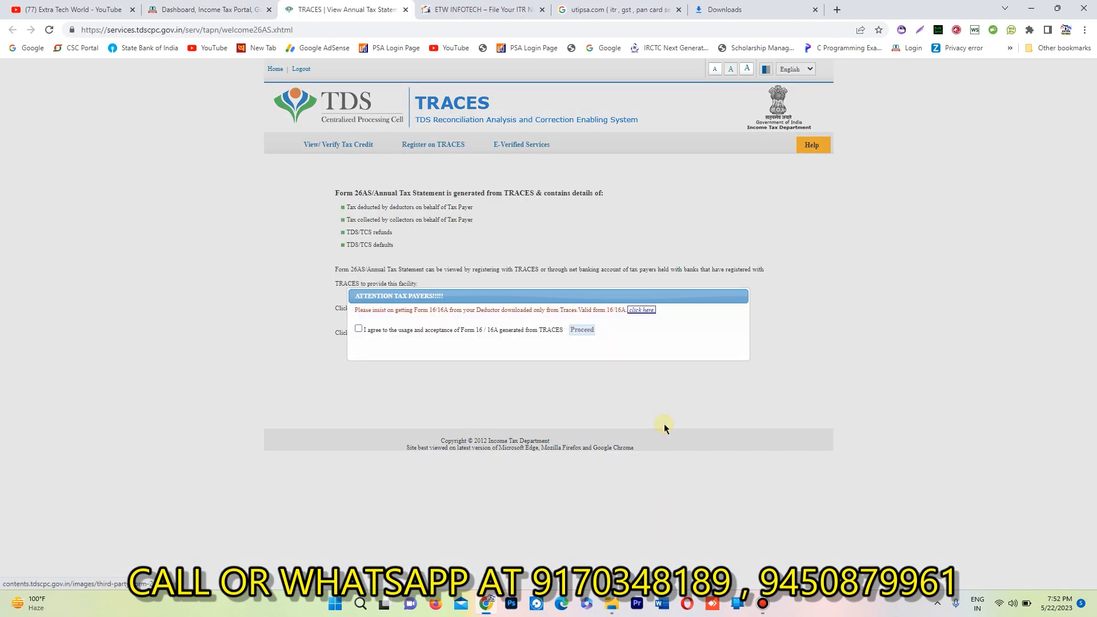
# Step: Agree to the usage of Form 16/16A generated from TRACES and open the Form 26AS tax credit page
pyautogui.click(359, 330)
pyautogui.click(582, 330)
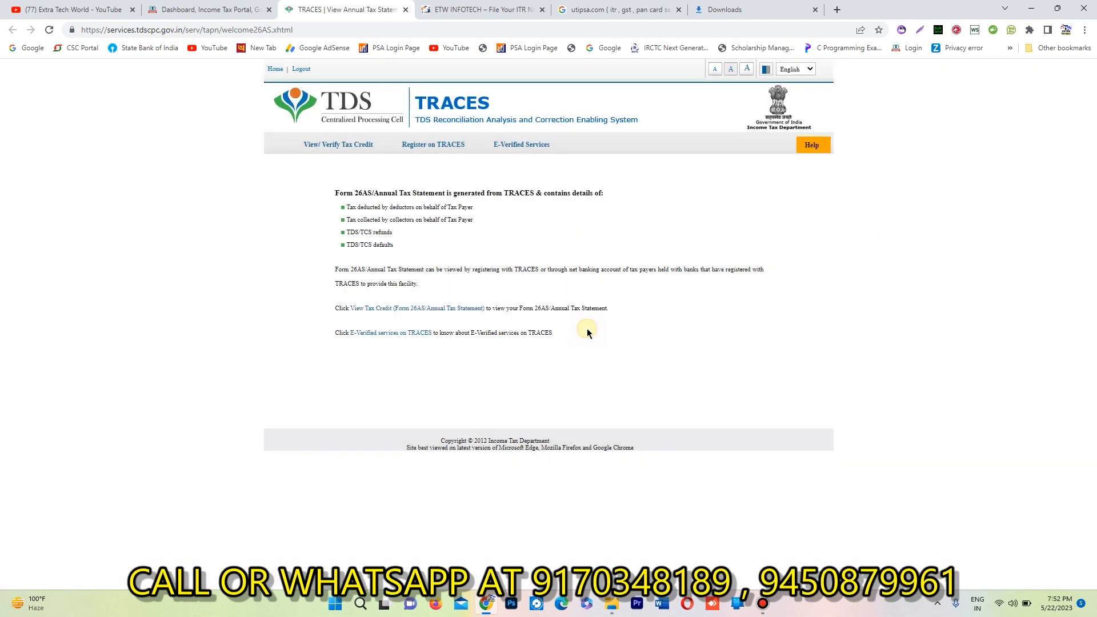
pyautogui.click(436, 309)
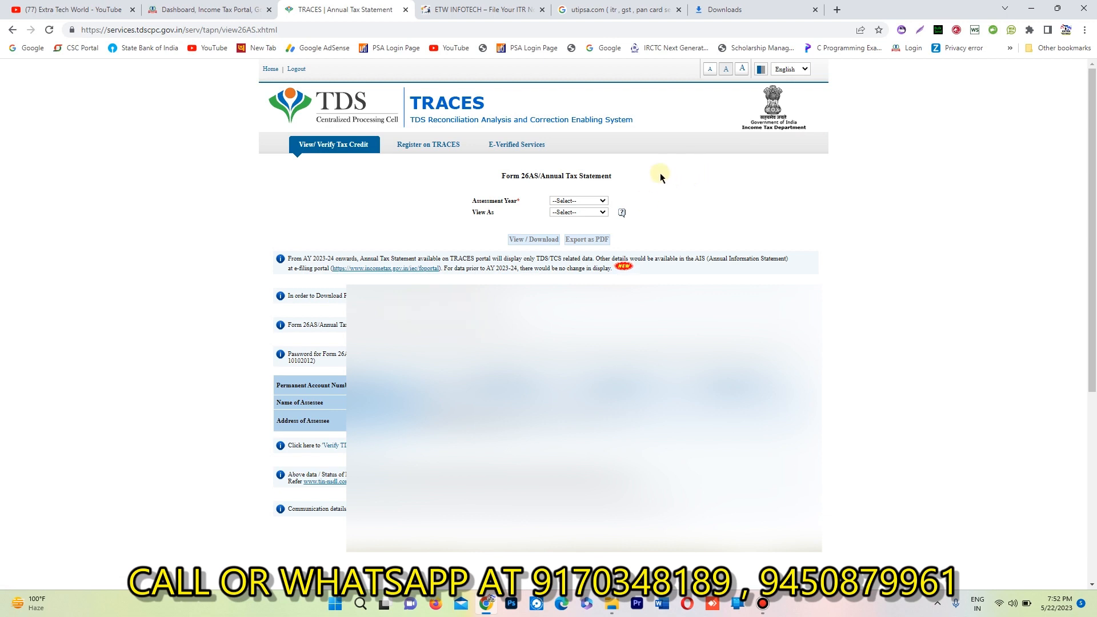
# Step: Display Form 26AS for assessment year 2023-24 as HTML and review its tax deduction details
pyautogui.click(577, 202)
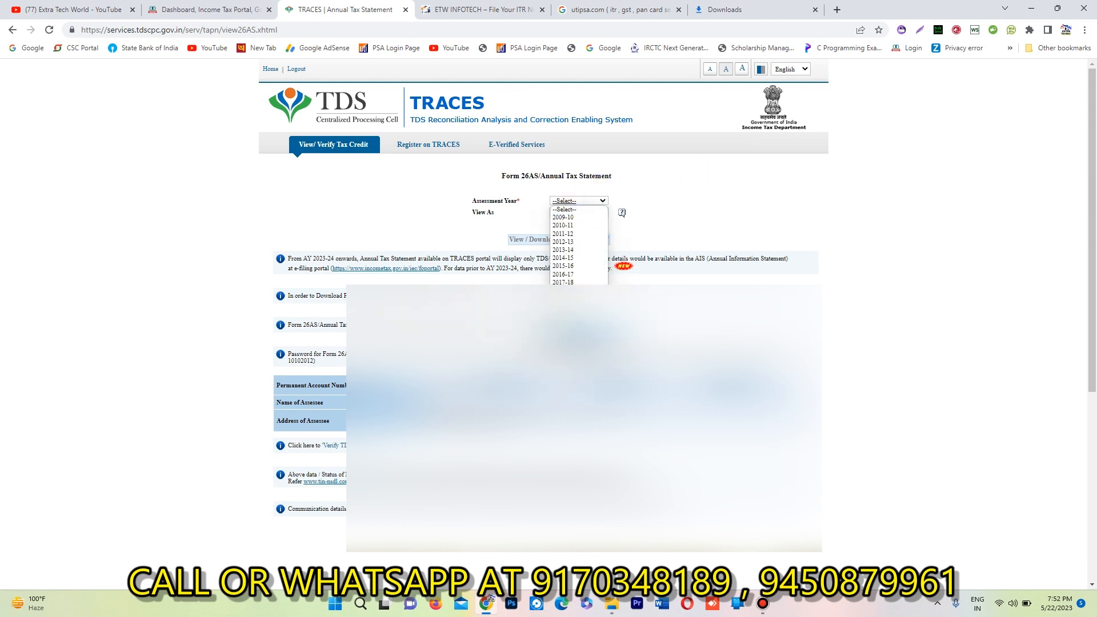
pyautogui.click(569, 331)
pyautogui.click(578, 213)
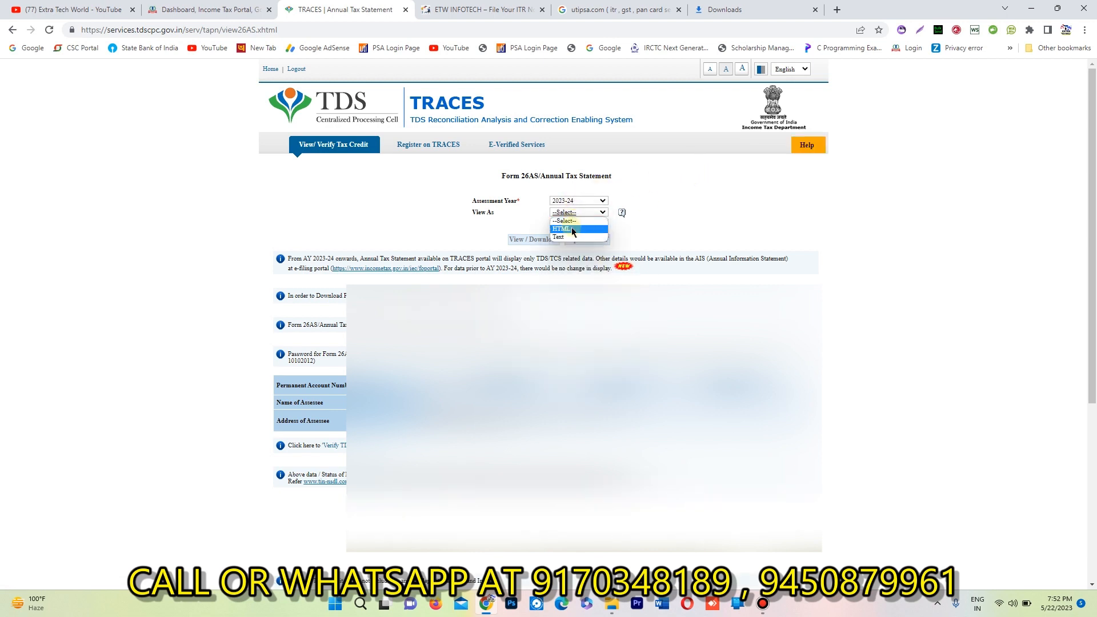
pyautogui.click(572, 230)
pyautogui.click(542, 239)
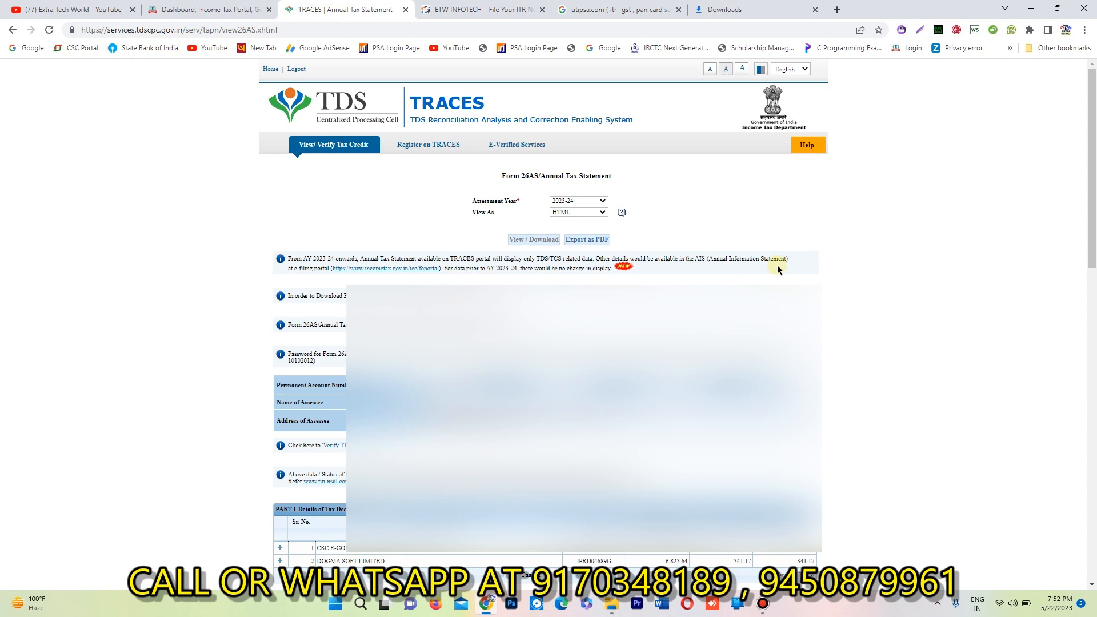
pyautogui.scroll(-3, 779, 269)
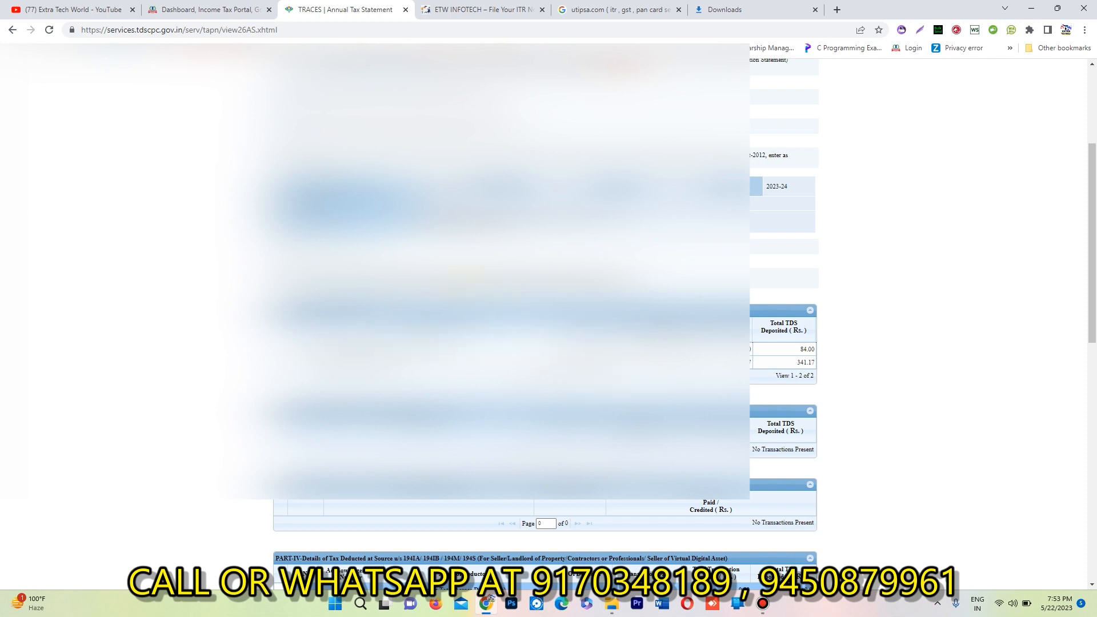
# Step: Return to the e-Filing dashboard and start filing the return for the year ended 31-Mar-2023
pyautogui.click(221, 11)
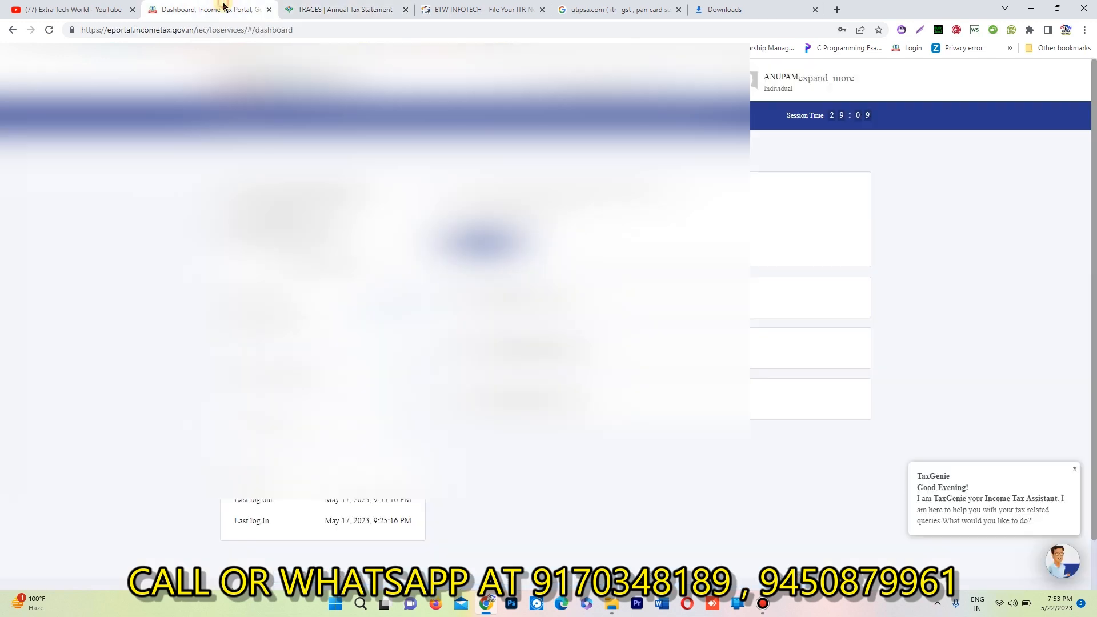
pyautogui.click(298, 116)
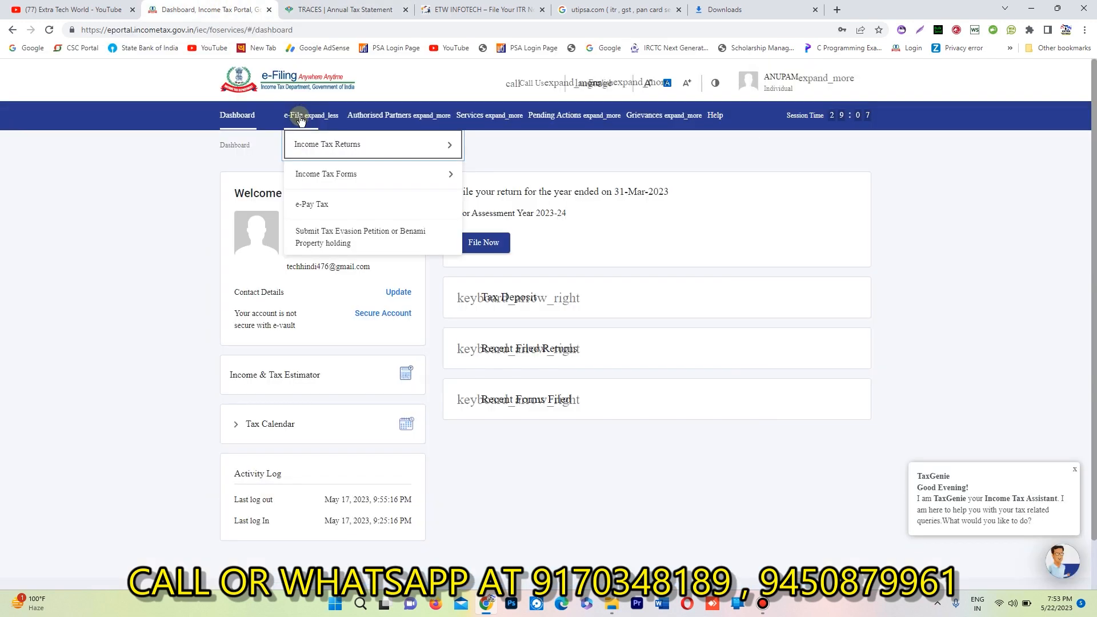
pyautogui.moveTo(309, 145)
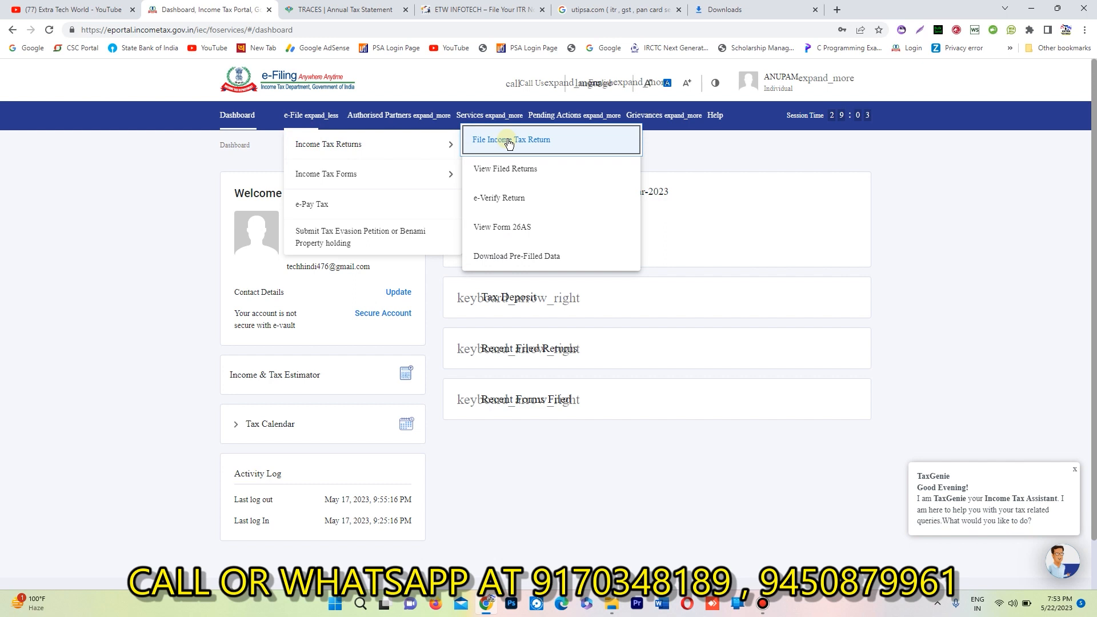
pyautogui.click(745, 169)
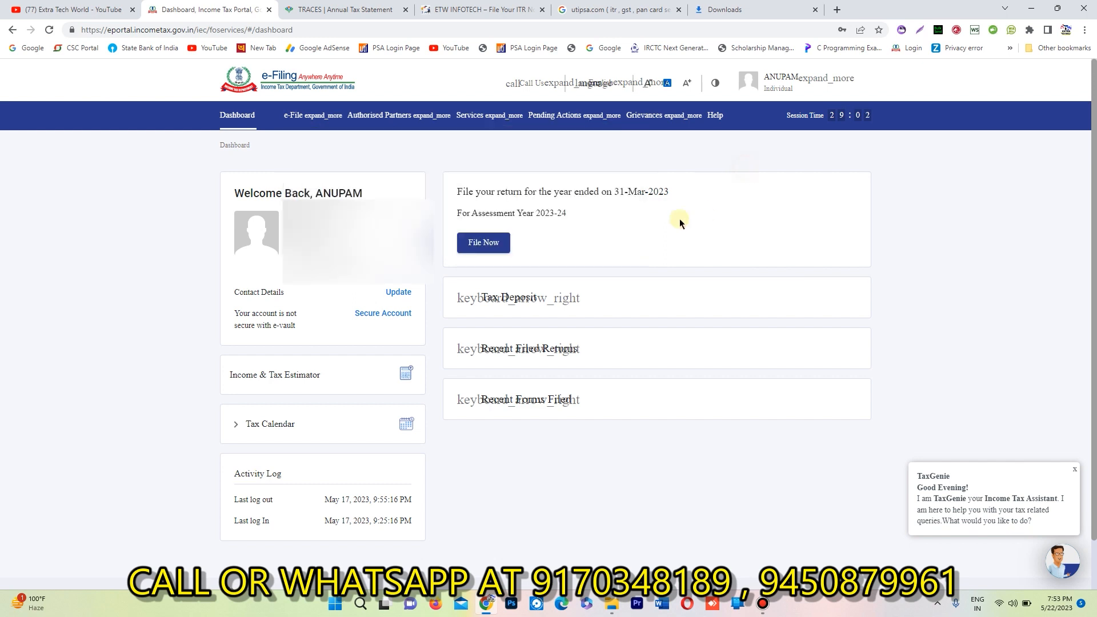
pyautogui.click(480, 245)
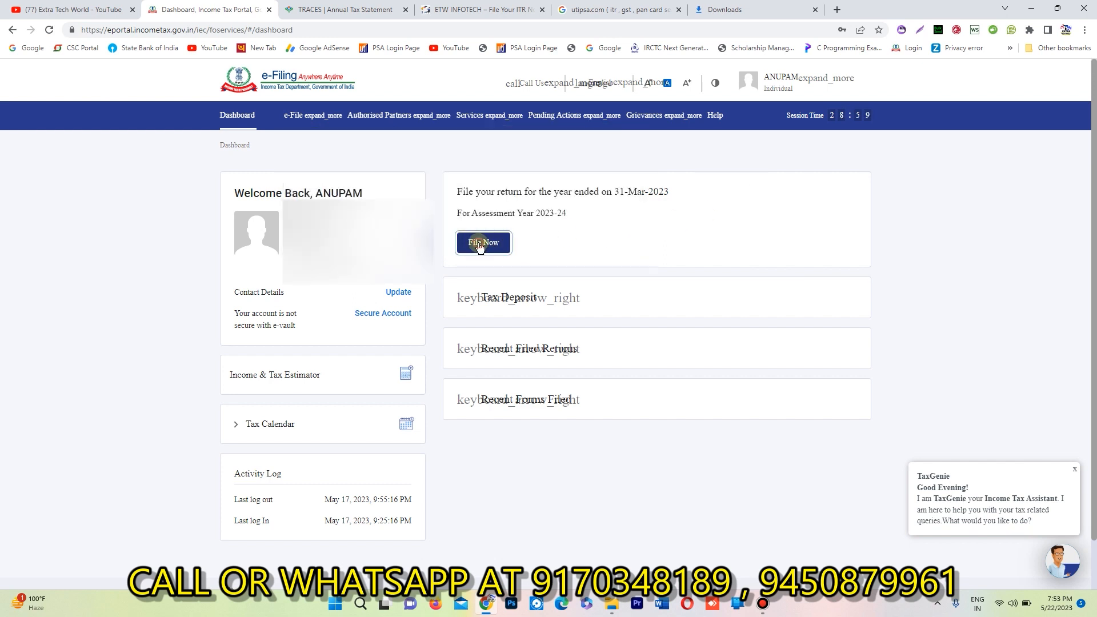
# Step: Choose assessment year 2023-24 (Current A.Y.) with the Online mode of filing and continue
pyautogui.click(327, 248)
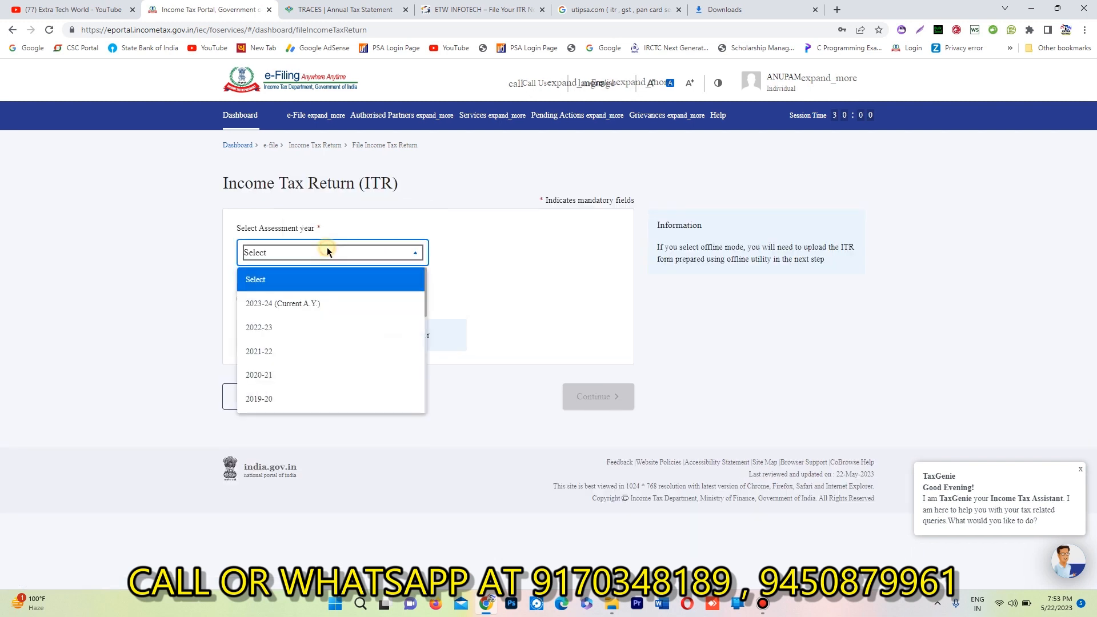
pyautogui.click(295, 309)
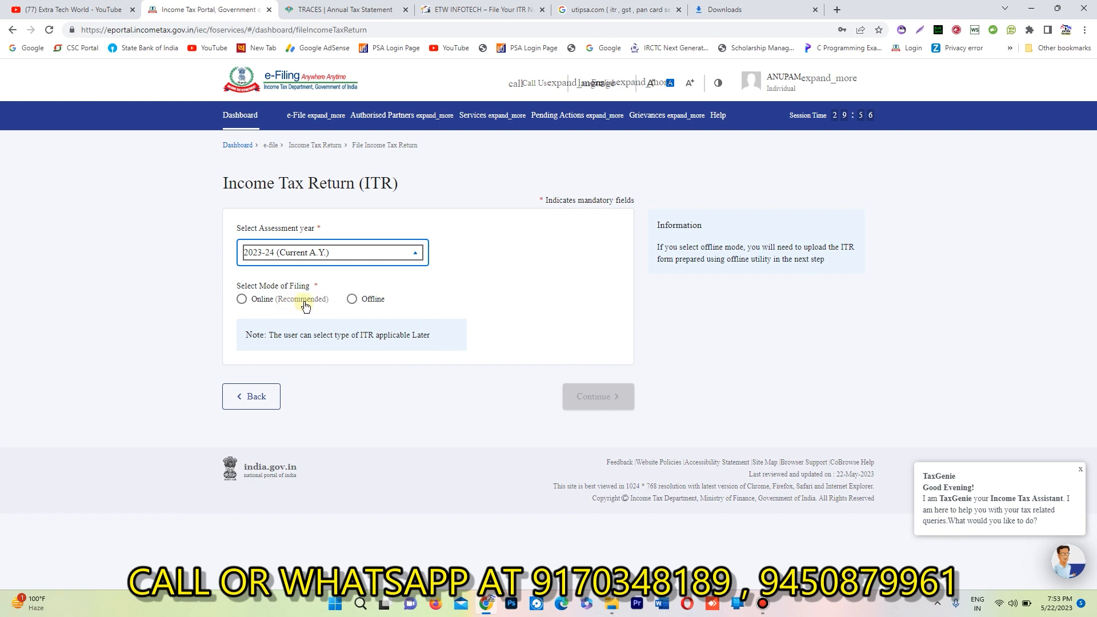
pyautogui.click(305, 305)
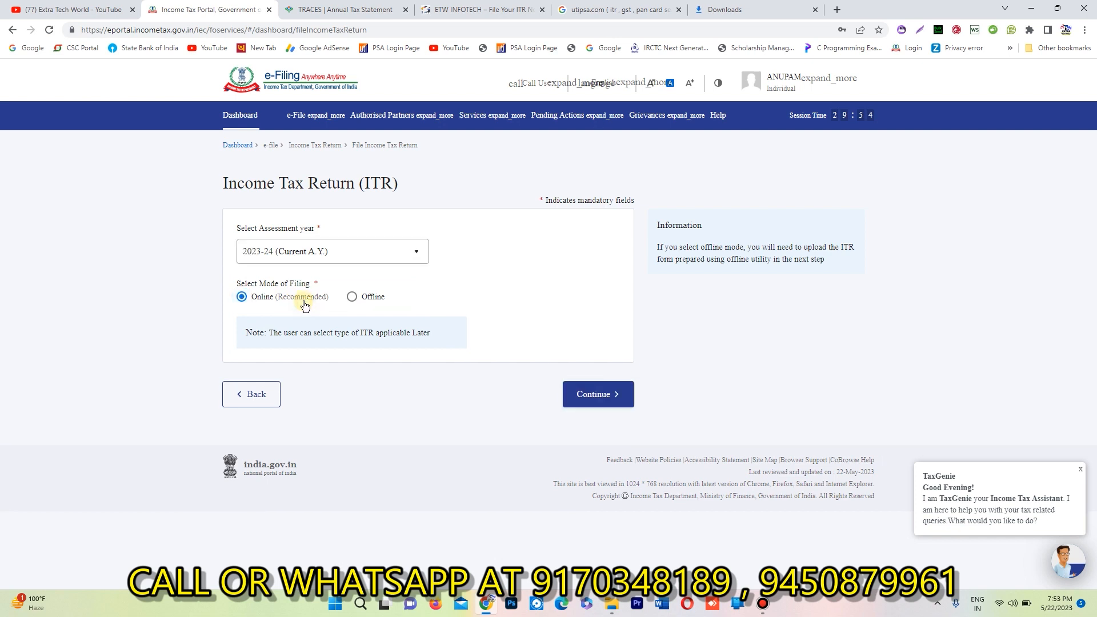
pyautogui.click(625, 397)
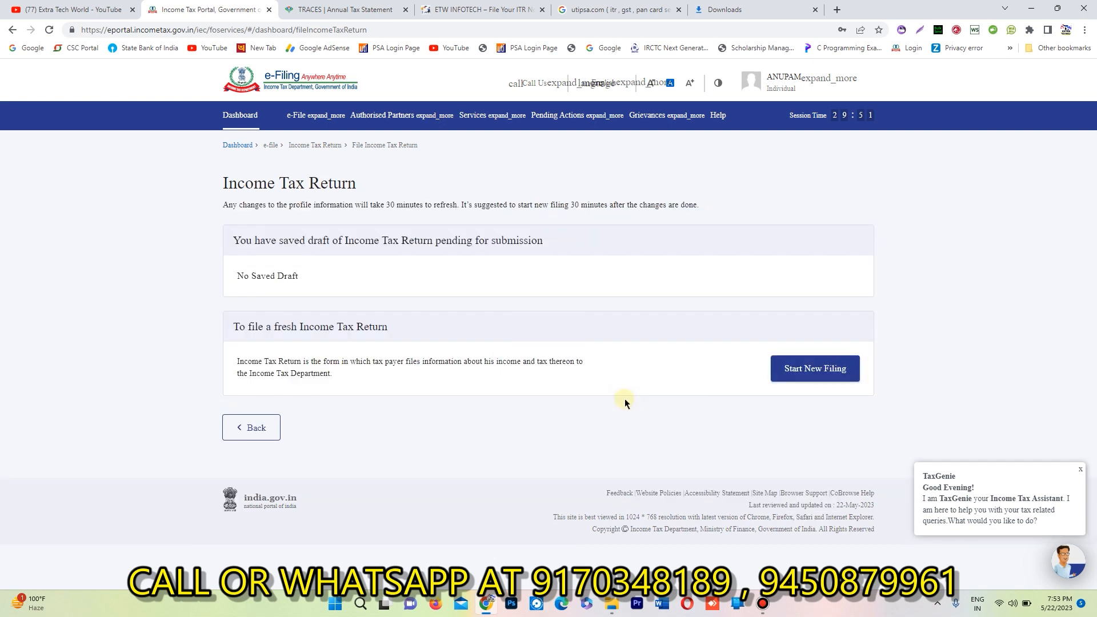
# Step: Start a new filing with Individual status and proceed with the ITR-1 form
pyautogui.click(831, 367)
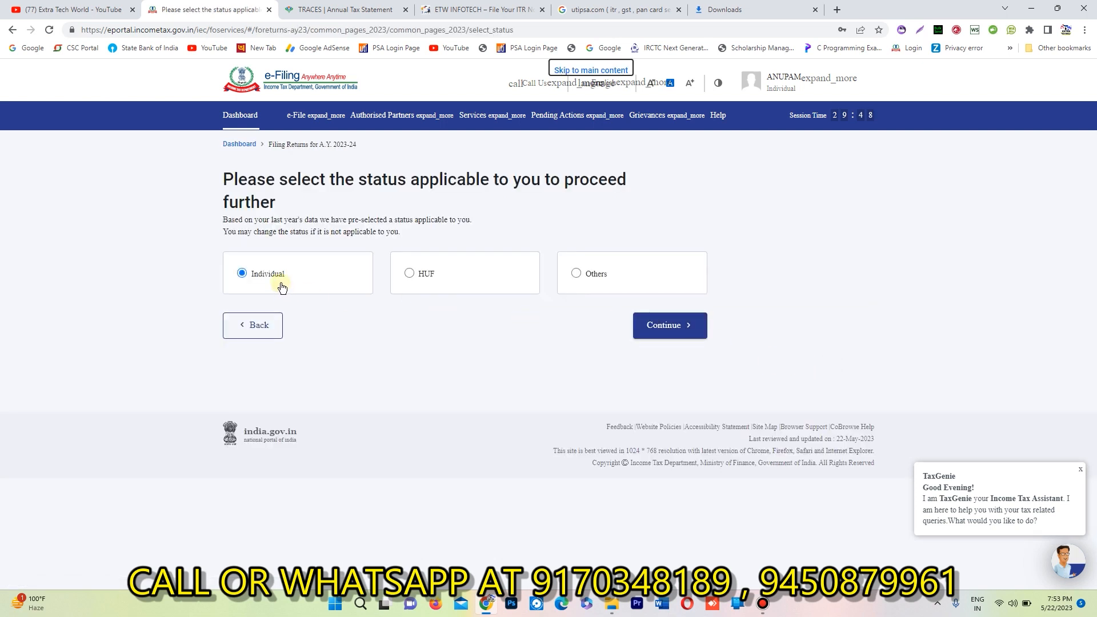
pyautogui.click(678, 322)
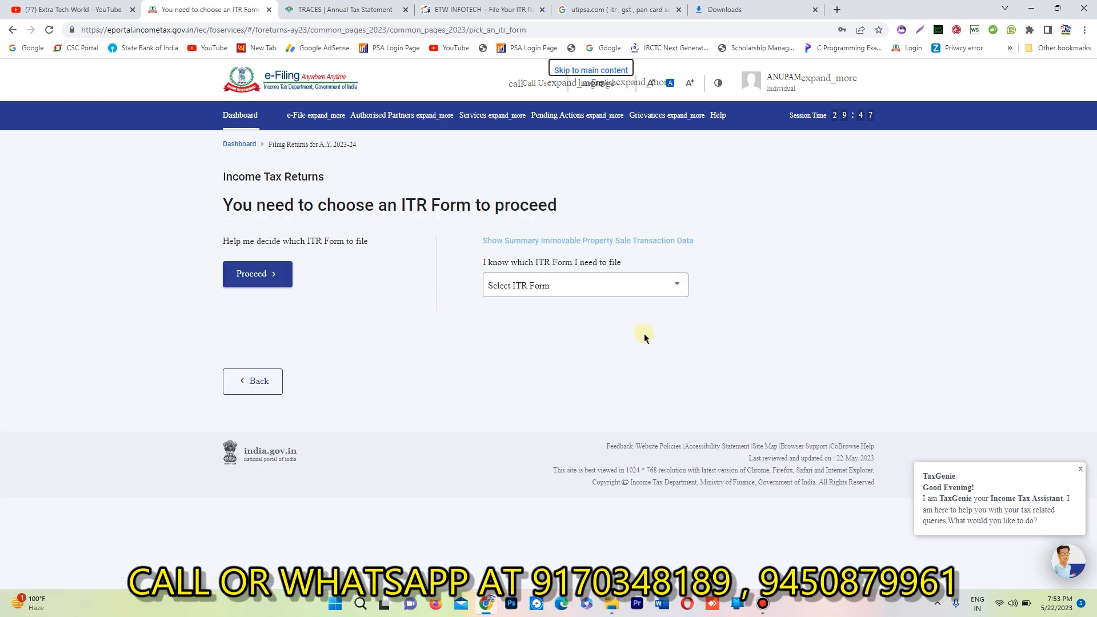
pyautogui.click(538, 289)
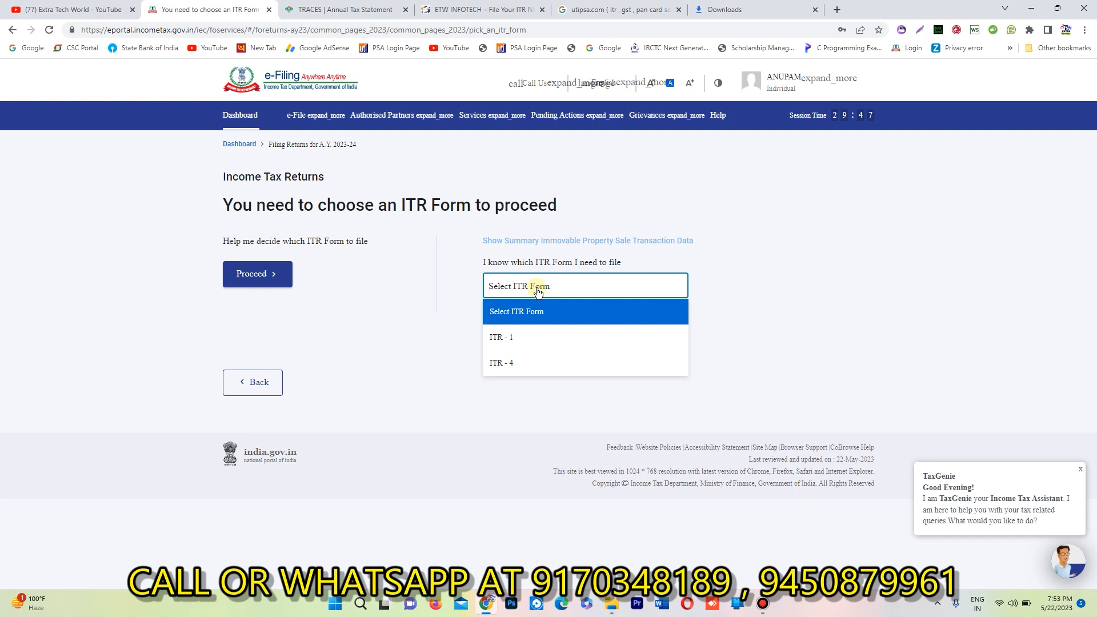
pyautogui.click(516, 337)
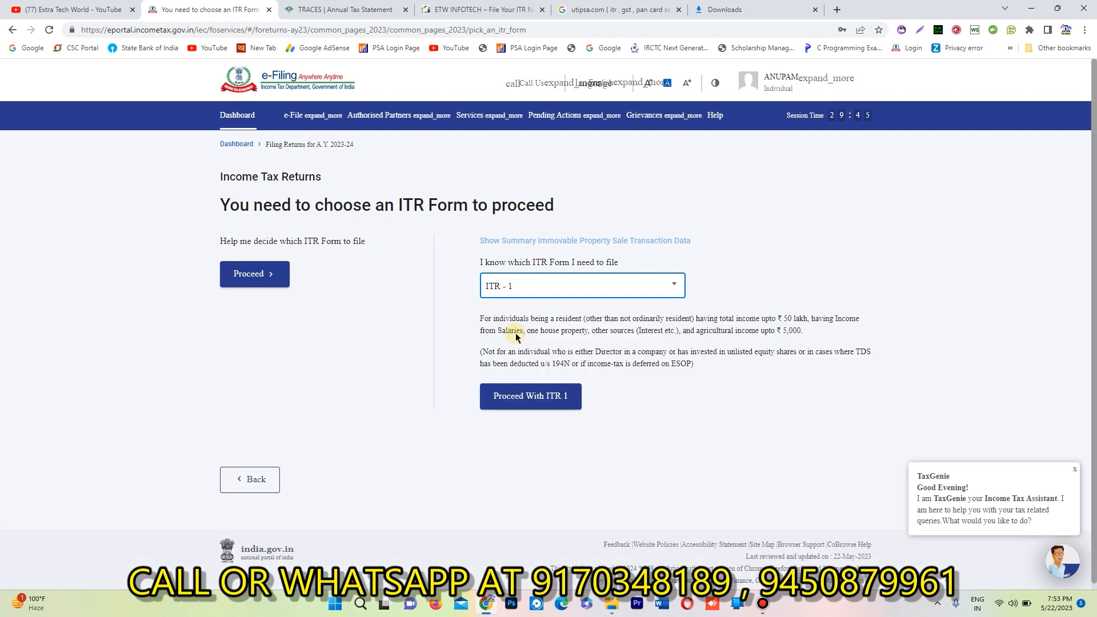
pyautogui.click(533, 401)
# Step: Begin the ITR-1 questions and give taxable income above the basic exemption limit as the filing reason
pyautogui.click(370, 361)
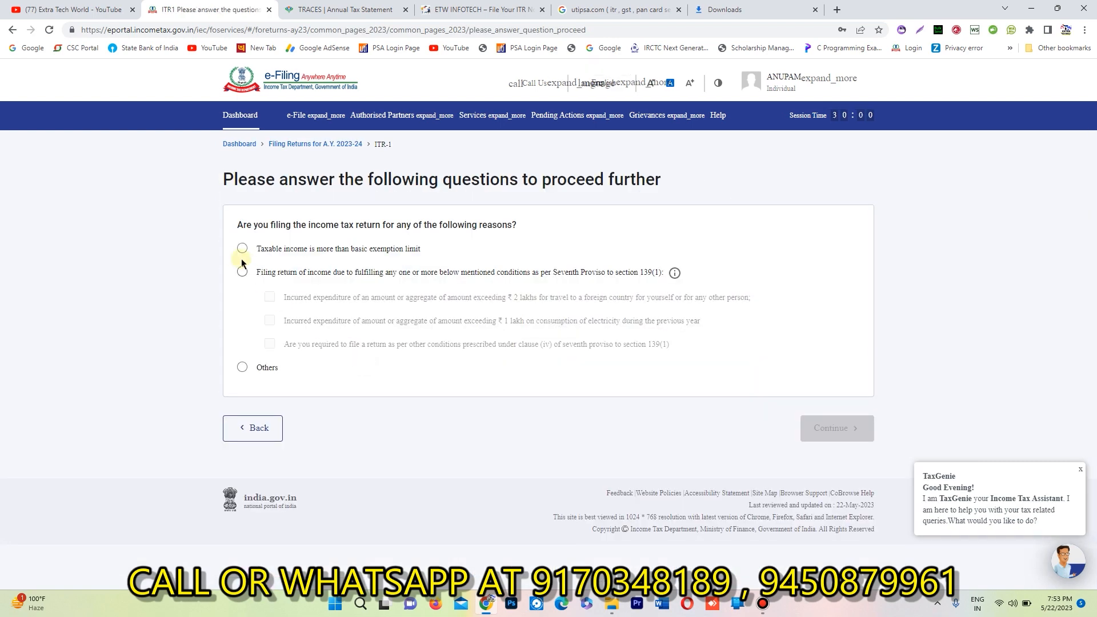
pyautogui.click(242, 250)
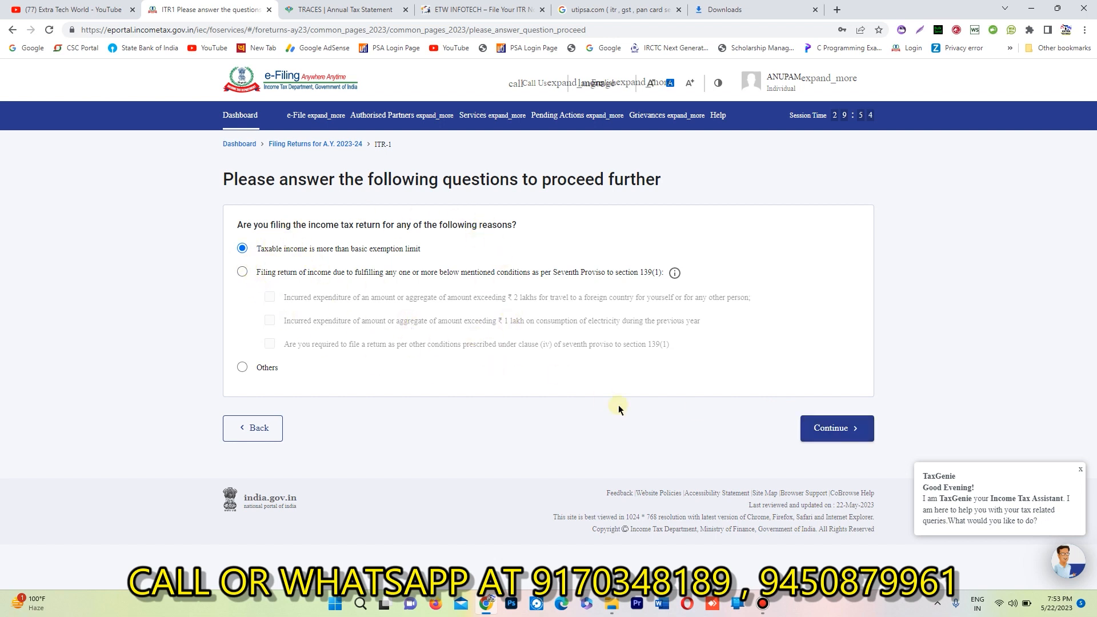
# Step: Proceed past the filing-reason question, acknowledge the pre-filled return notice, and open the Personal Information section
pyautogui.click(837, 432)
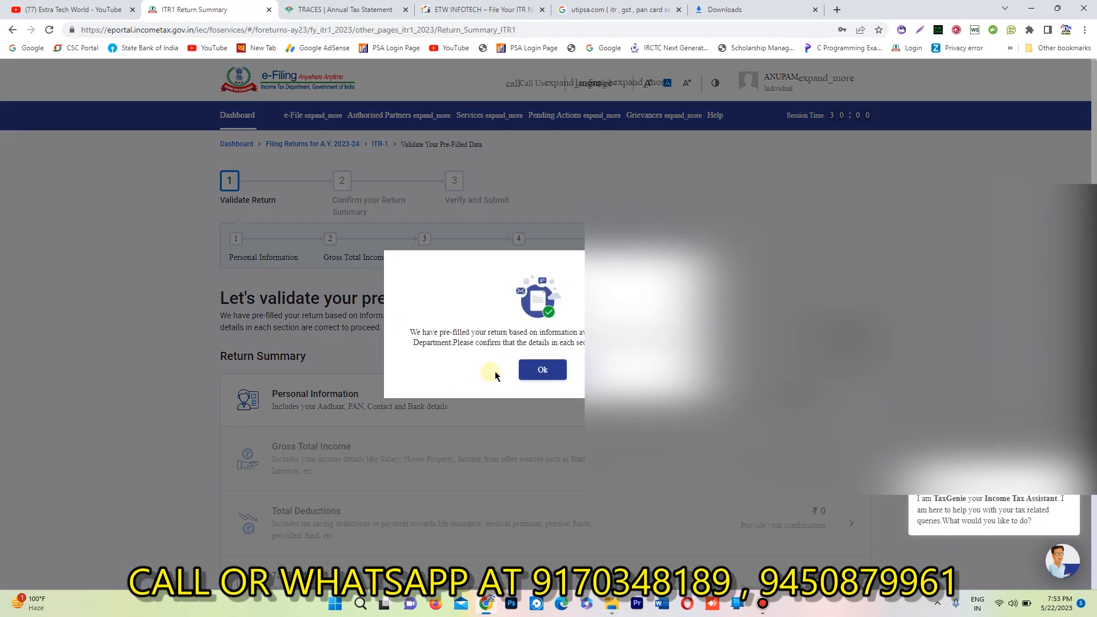
pyautogui.click(546, 371)
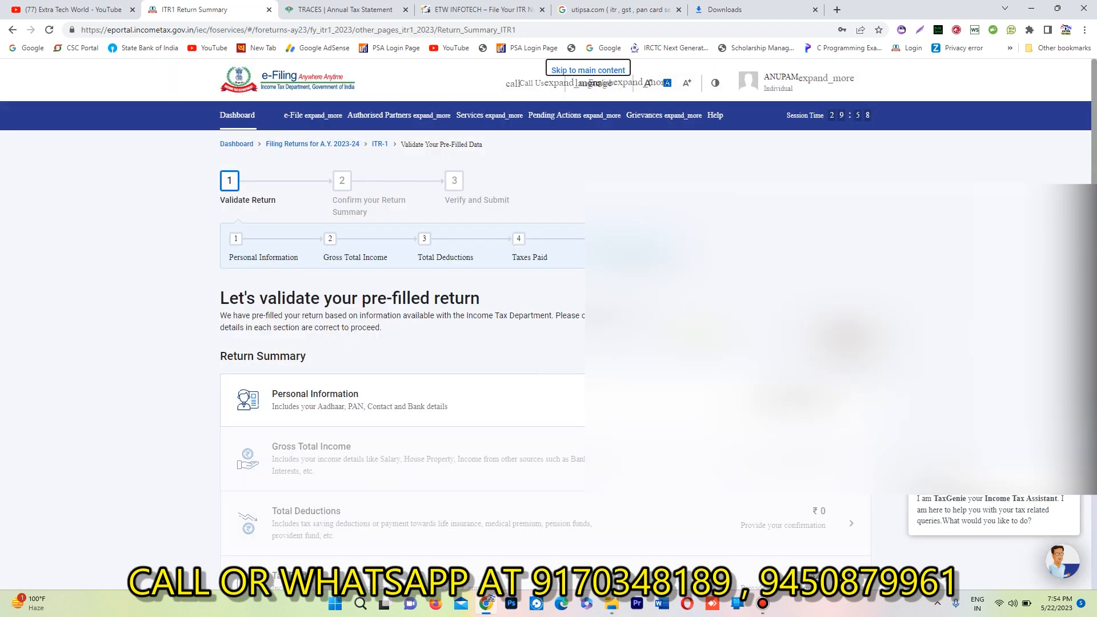
pyautogui.scroll(-1, 552, 372)
pyautogui.scroll(-2, 548, 326)
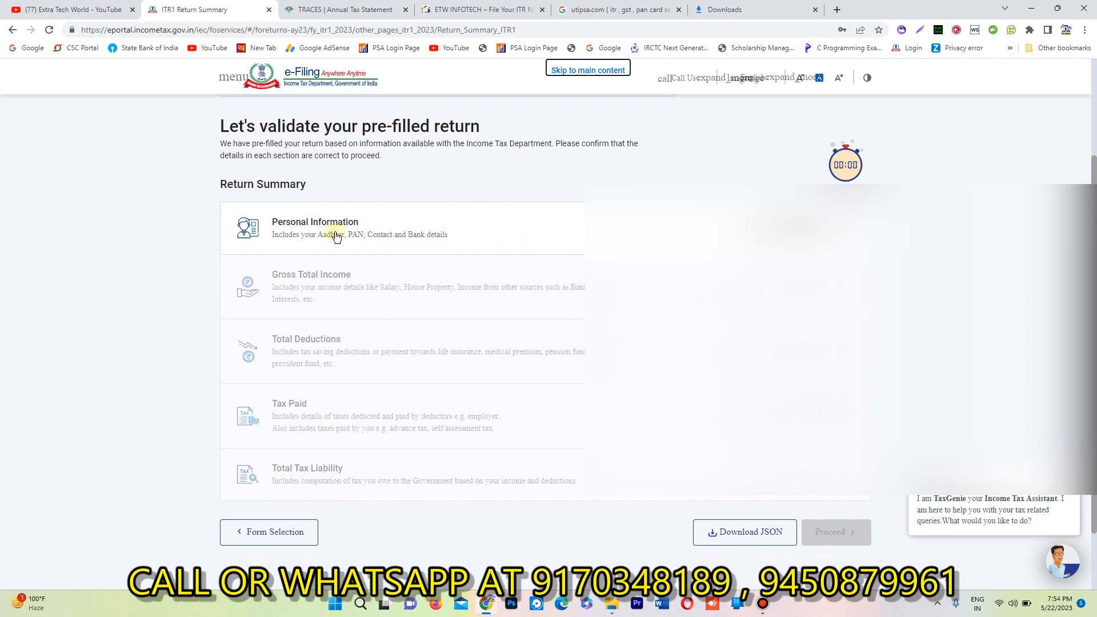
pyautogui.click(444, 231)
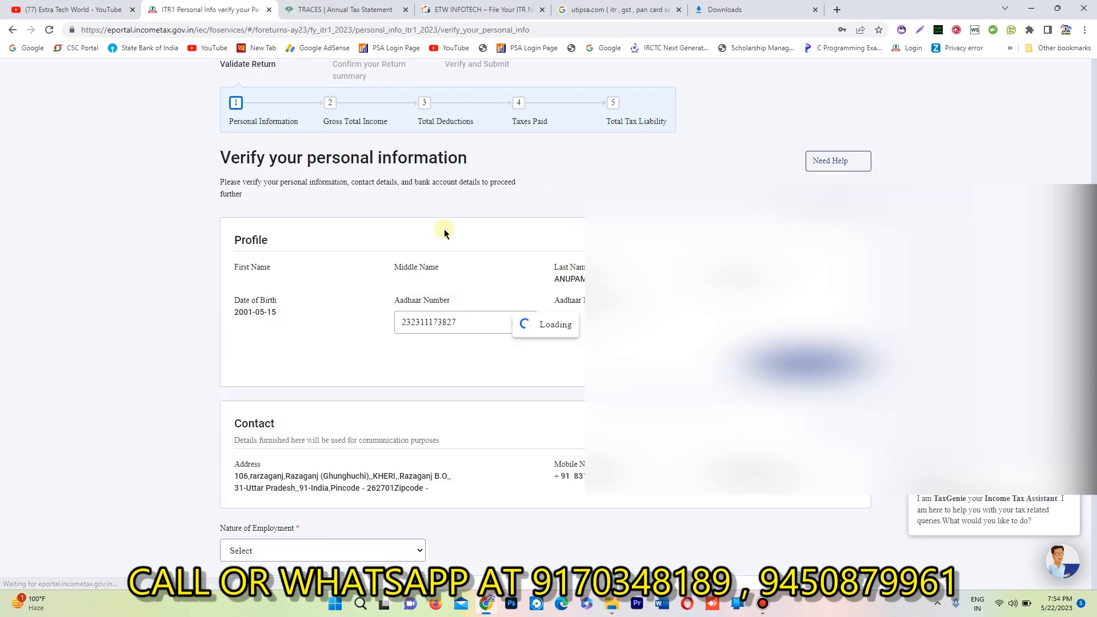
# Step: Set the Nature of Employment to Others in the personal information
pyautogui.scroll(-5, 541, 426)
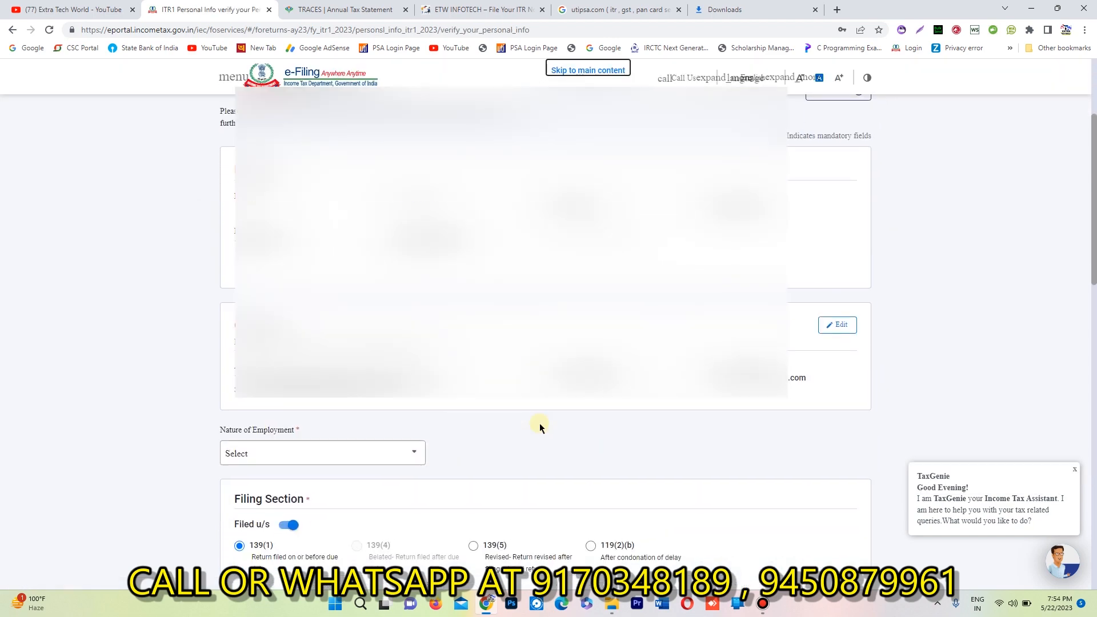
pyautogui.scroll(-3, 540, 423)
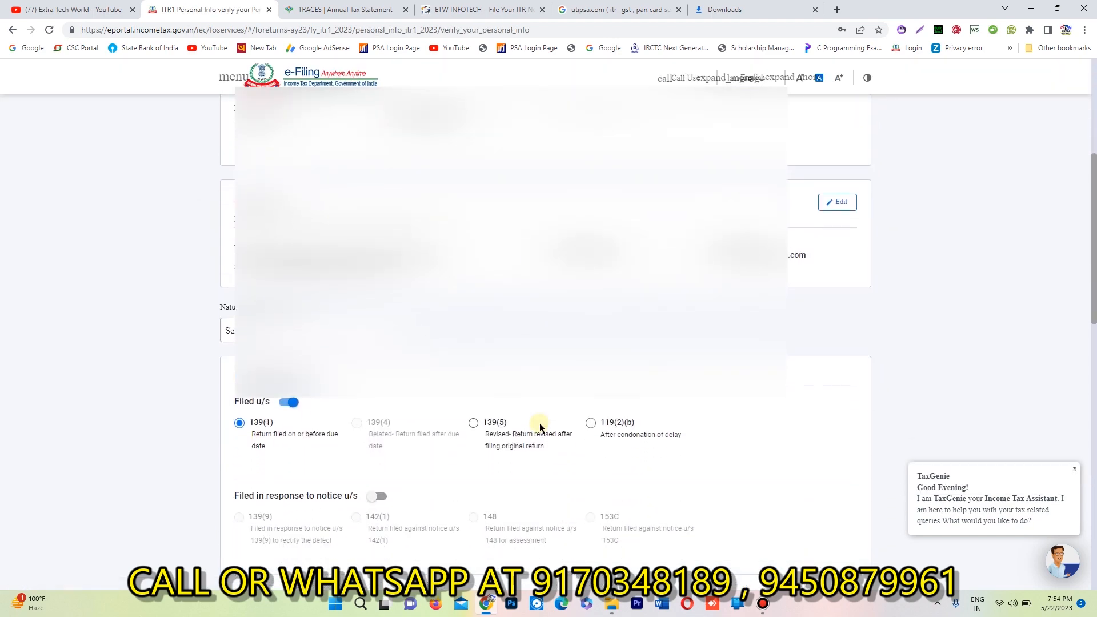
pyautogui.scroll(-2, 539, 423)
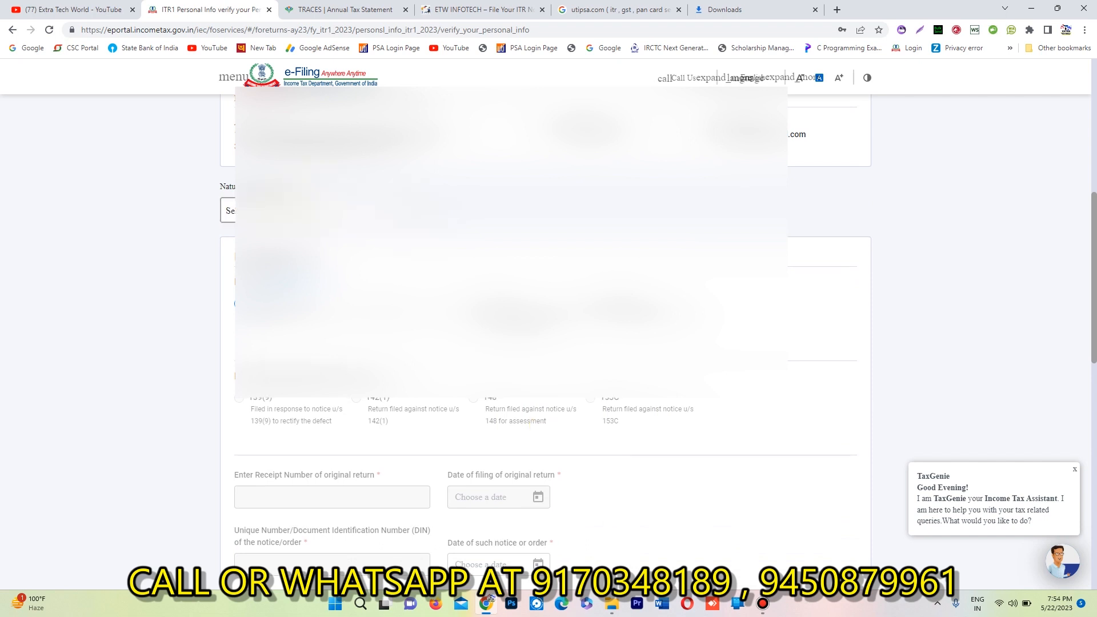
pyautogui.scroll(-1, 539, 343)
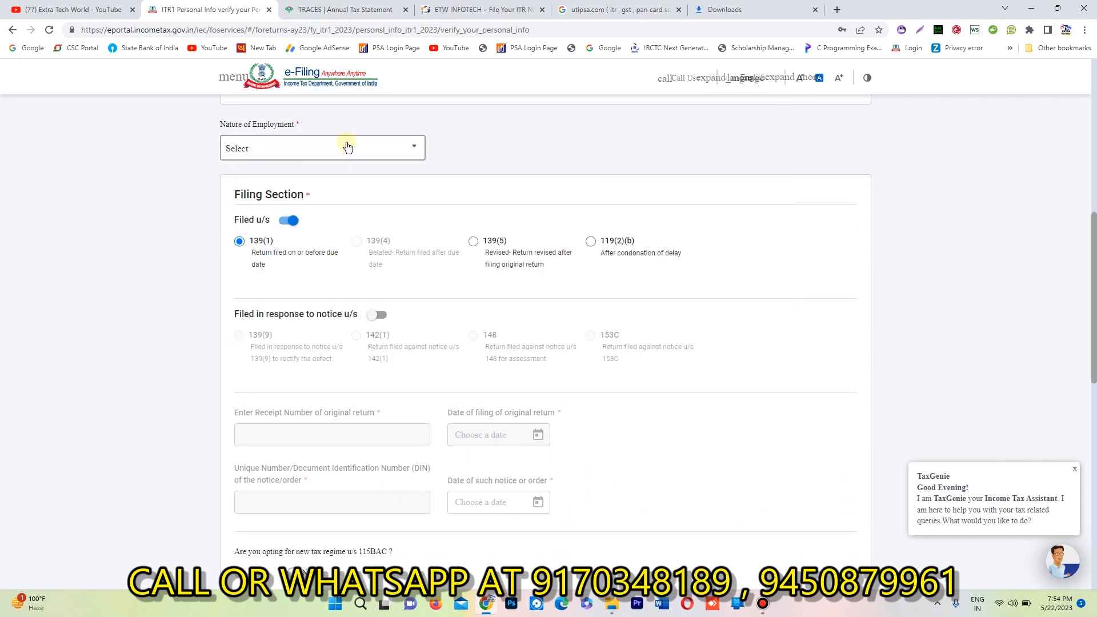
pyautogui.click(349, 148)
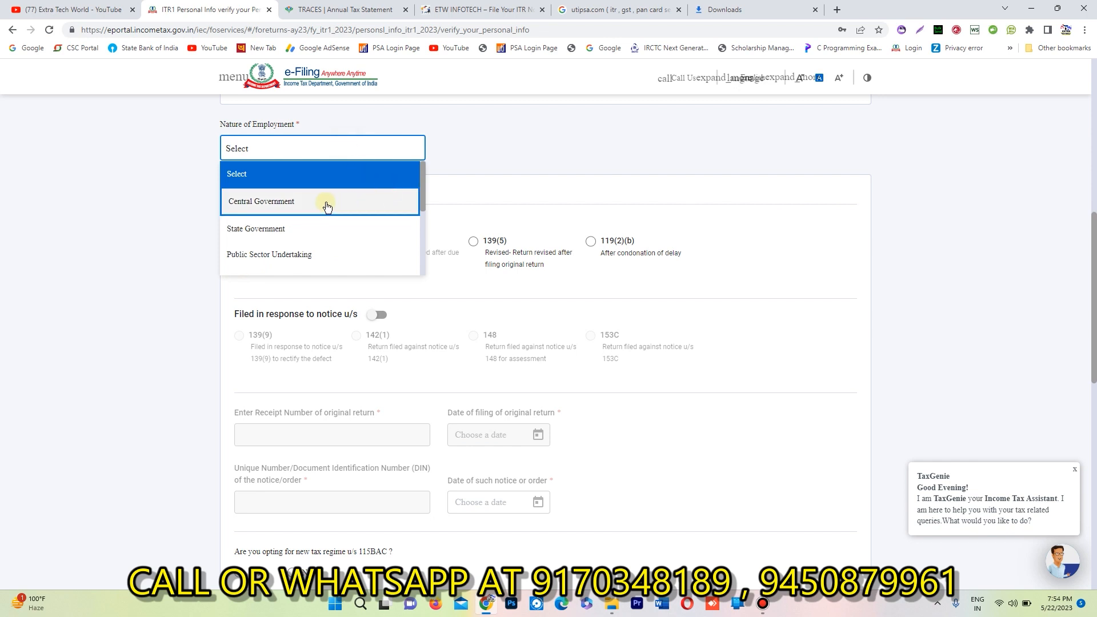
pyautogui.moveTo(422, 201); pyautogui.dragTo(399, 257)
pyautogui.click(299, 239)
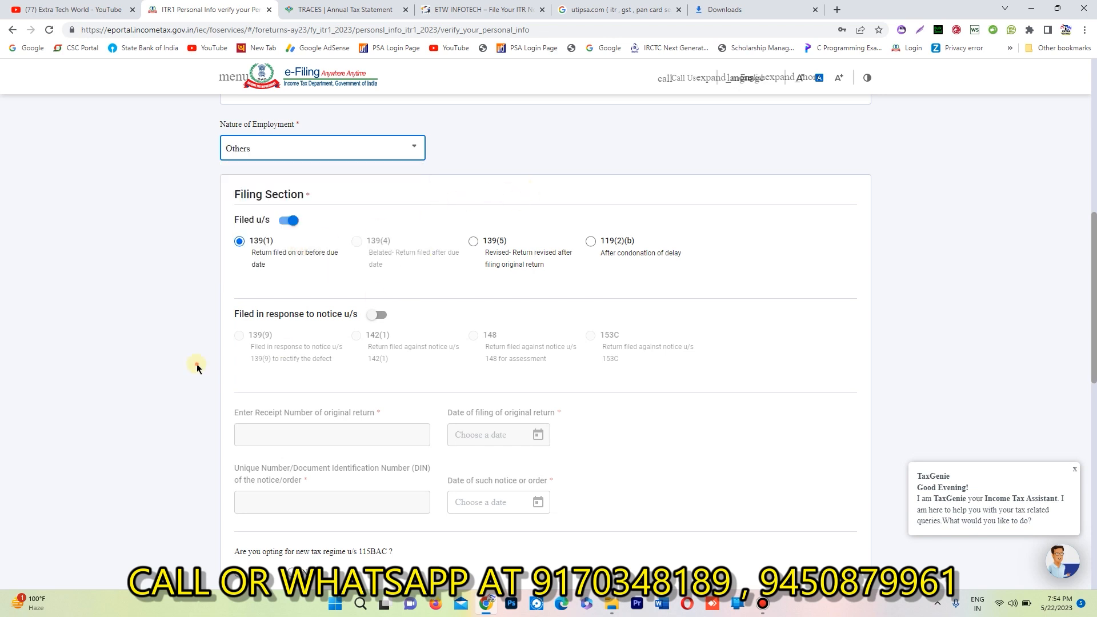
# Step: Answer No to opting for the new tax regime u/s 115BAC and confirm the personal information with the existing bank account
pyautogui.scroll(-1, 197, 363)
pyautogui.scroll(-3, 196, 363)
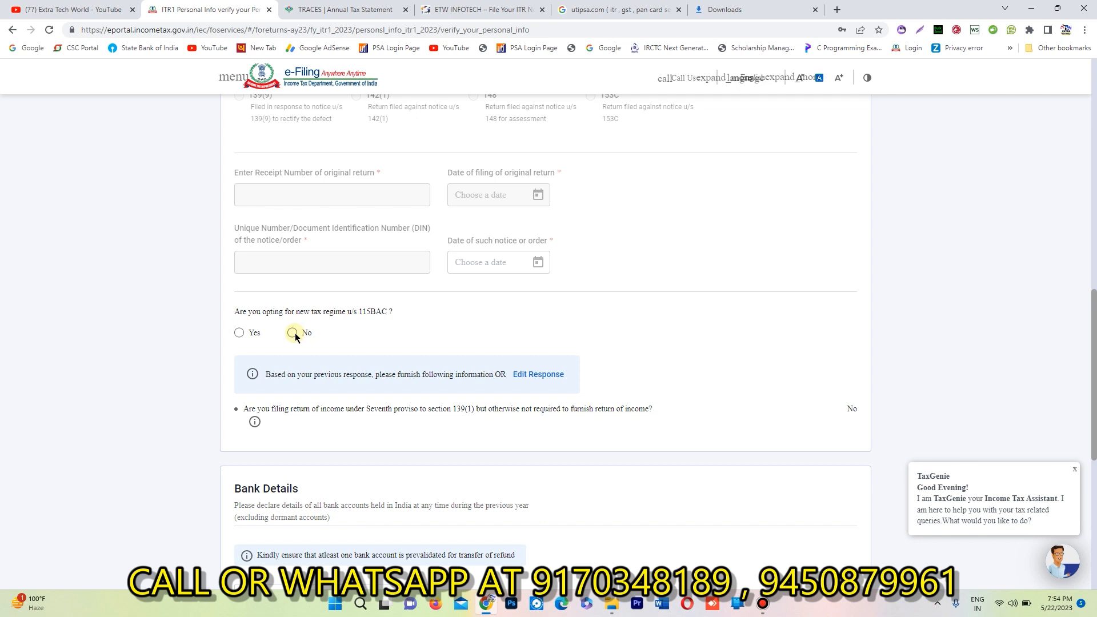
pyautogui.click(910, 391)
pyautogui.scroll(-3, 910, 393)
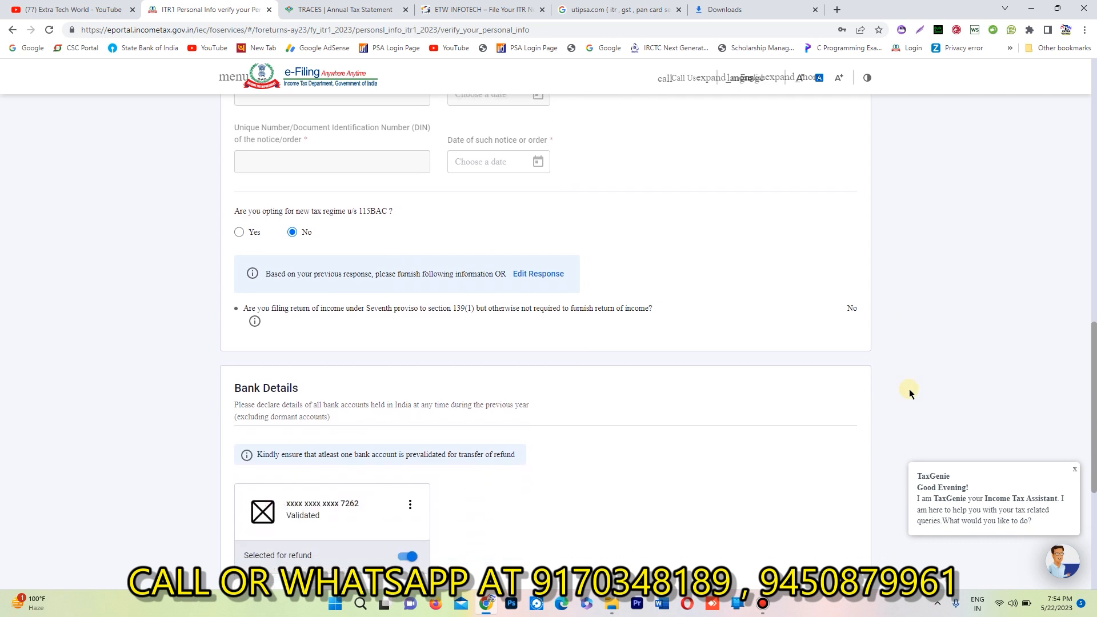
pyautogui.scroll(-1, 910, 394)
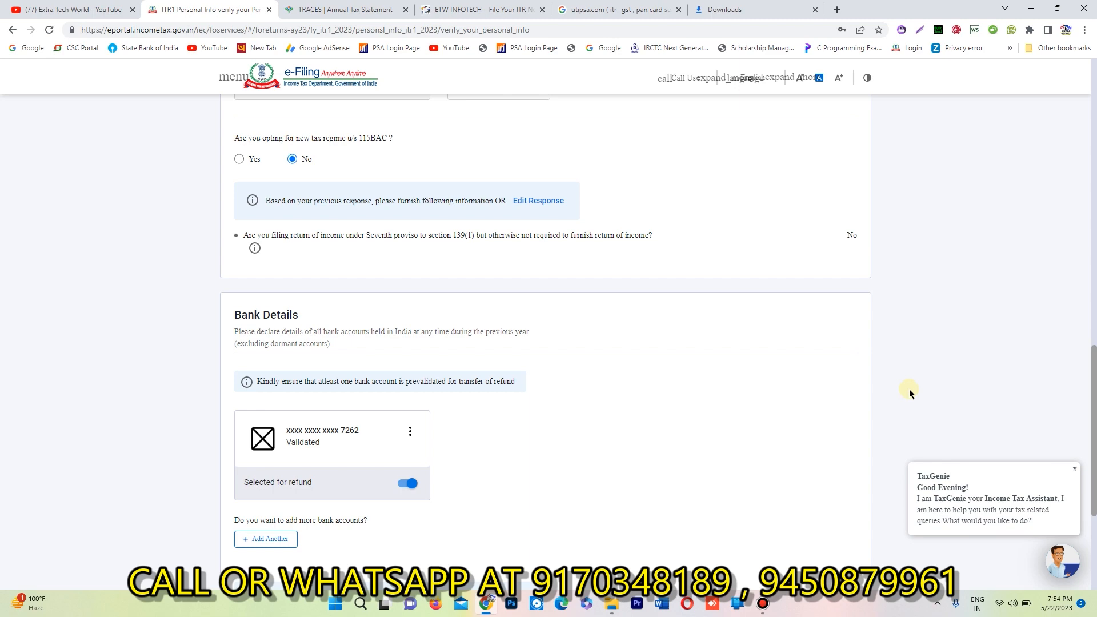
pyautogui.scroll(-4, 910, 393)
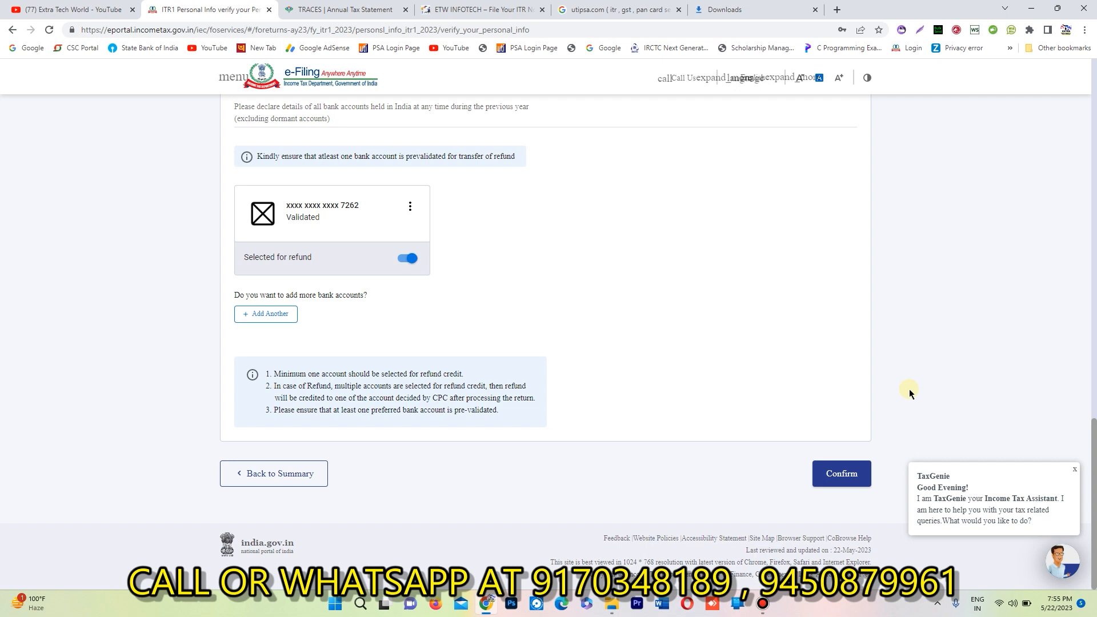
pyautogui.click(828, 474)
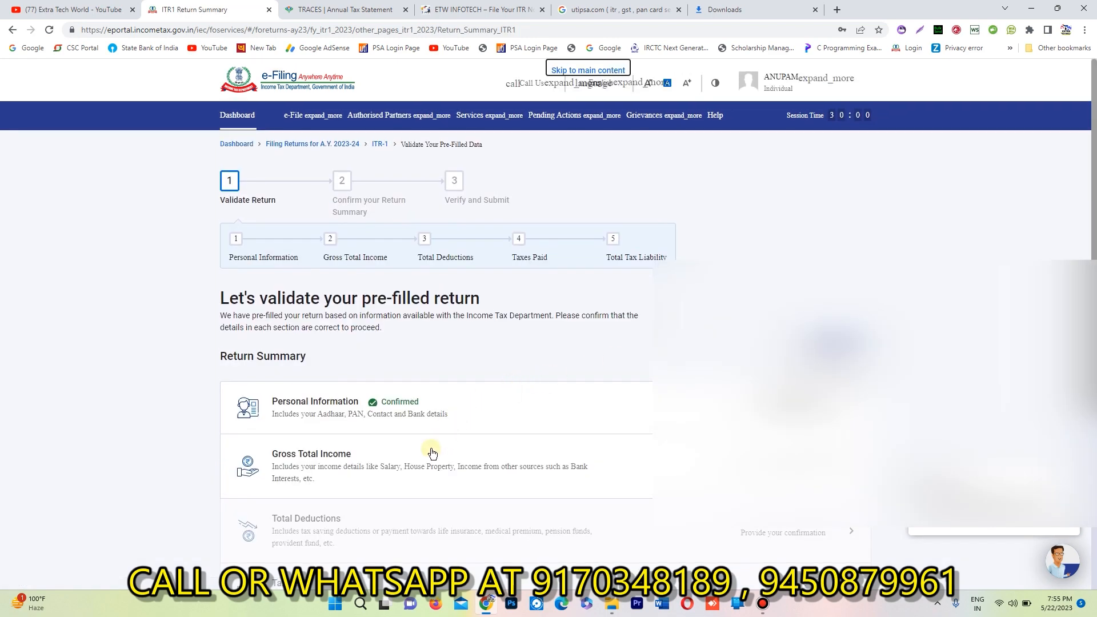
# Step: Skip the salary exemption questions in Gross Total Income and open Income from Salary for editing
pyautogui.click(432, 453)
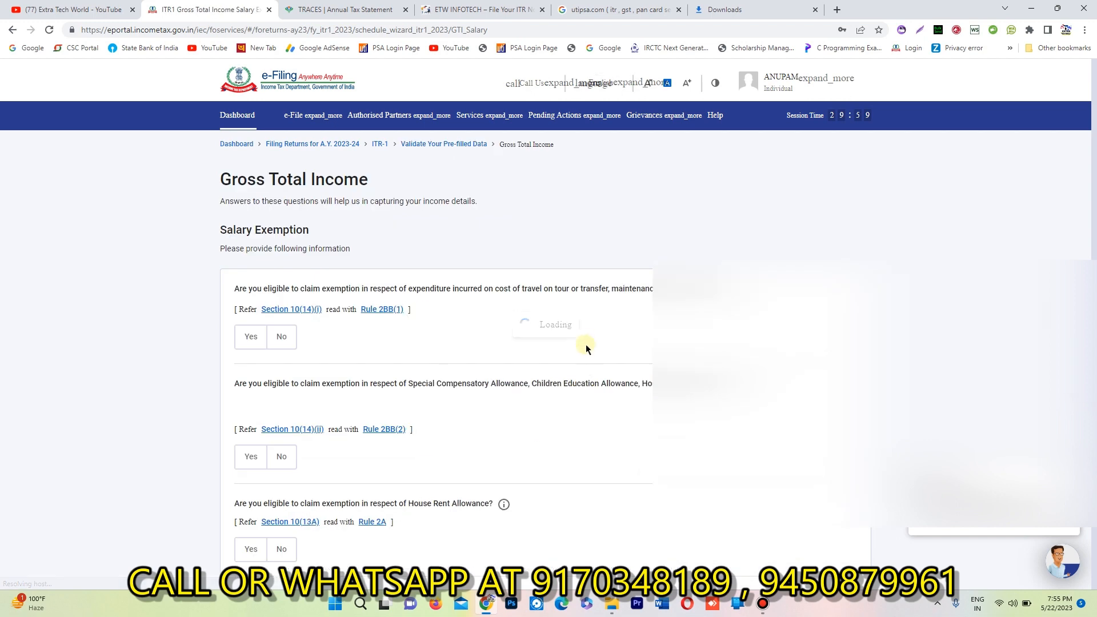
pyautogui.scroll(-5, 406, 449)
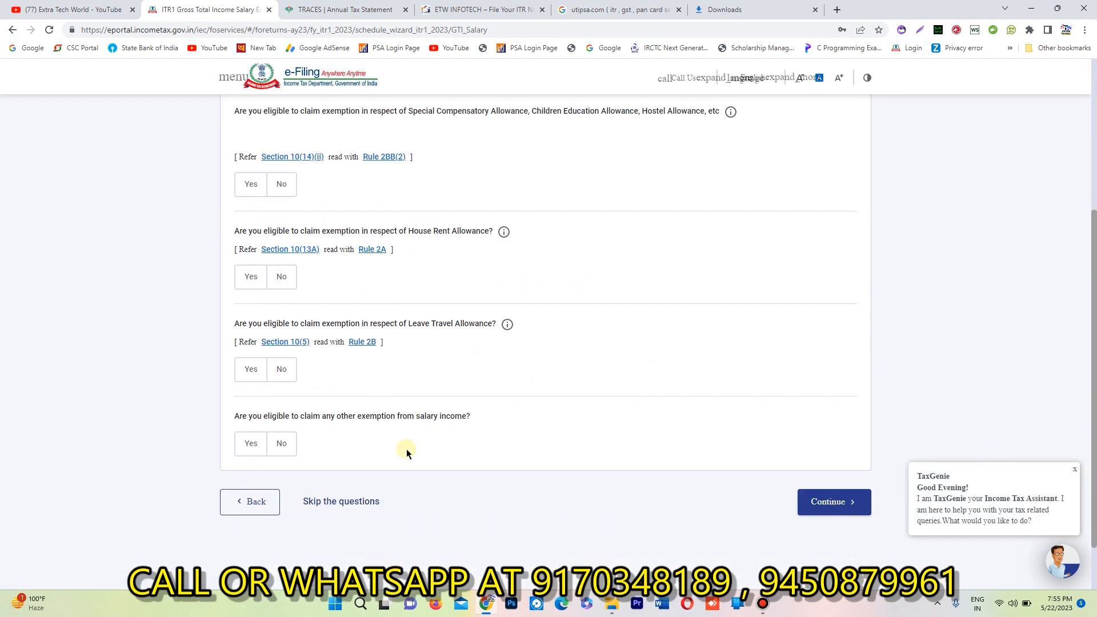
pyautogui.click(354, 448)
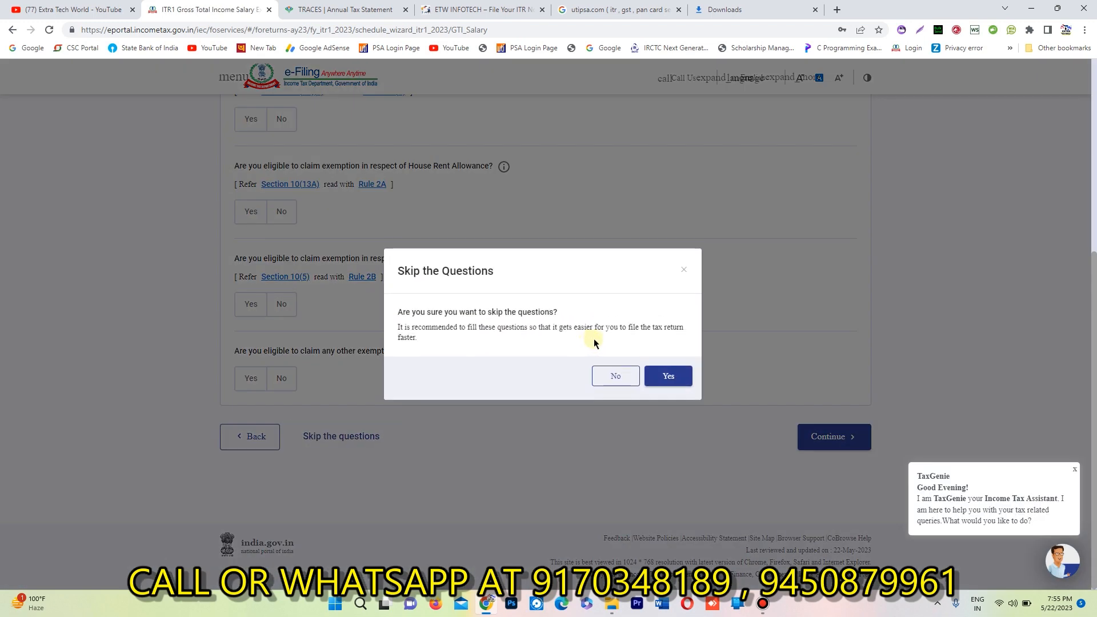
pyautogui.click(665, 372)
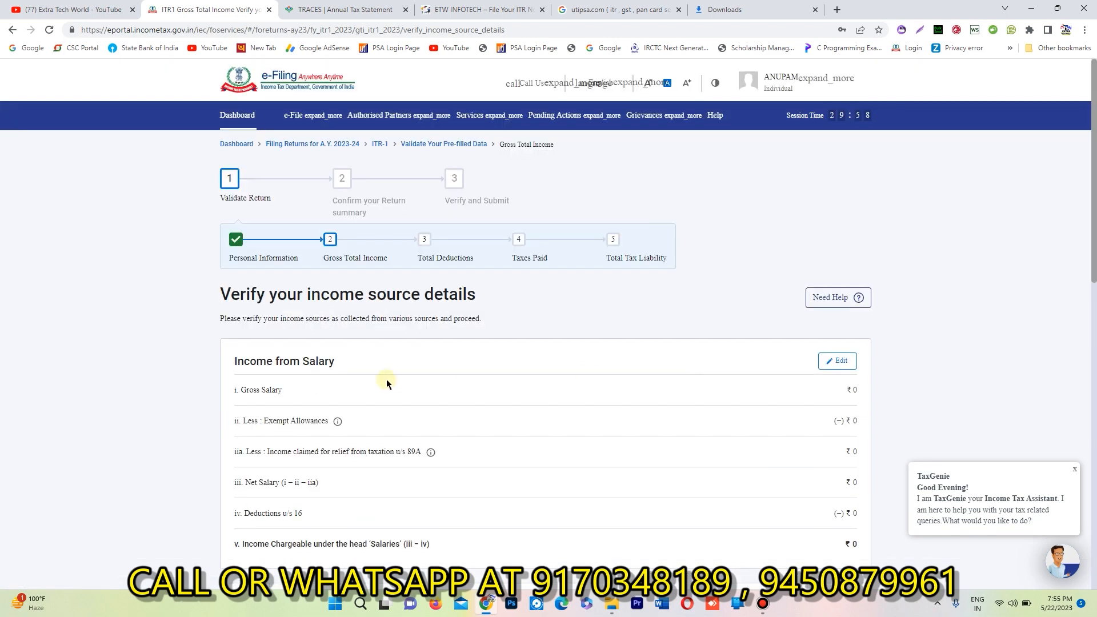
pyautogui.click(838, 362)
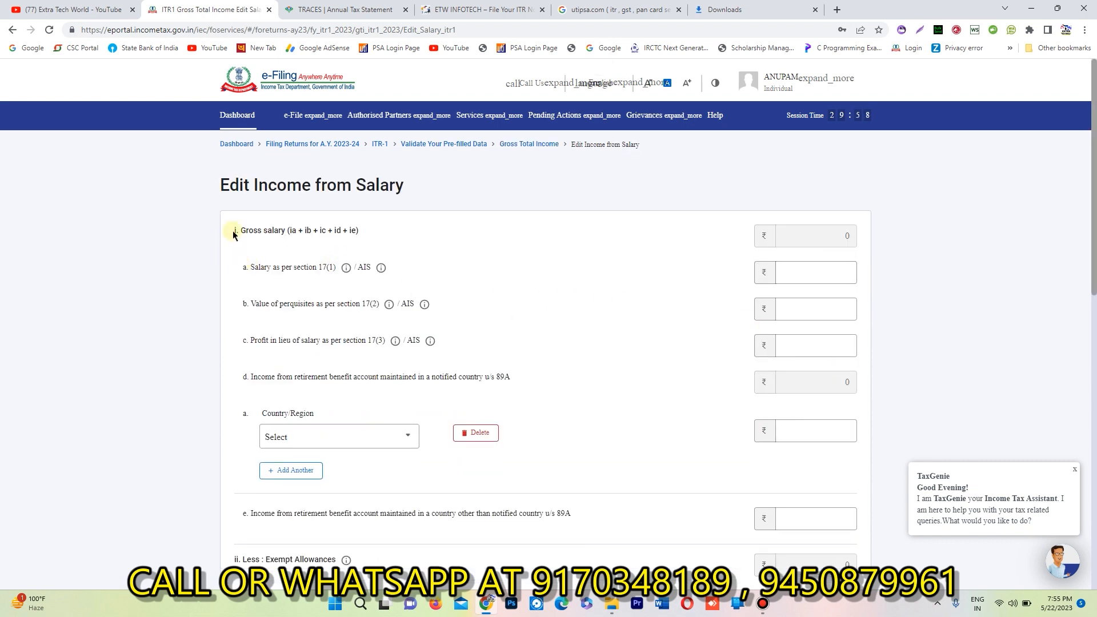
pyautogui.moveTo(256, 267); pyautogui.dragTo(317, 268)
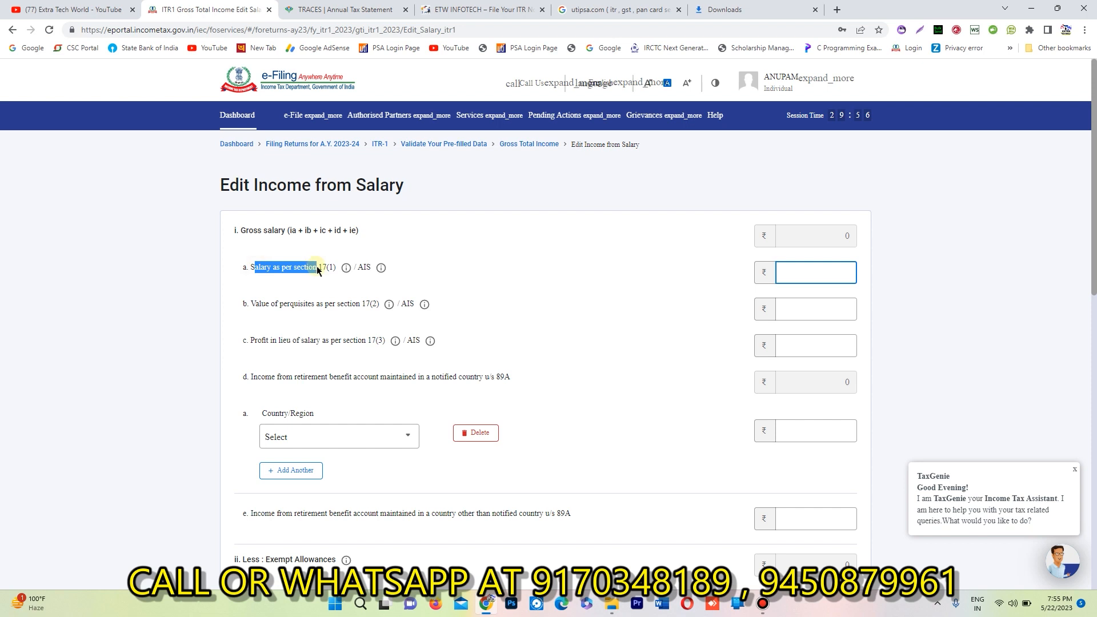
pyautogui.click(327, 268)
pyautogui.click(403, 120)
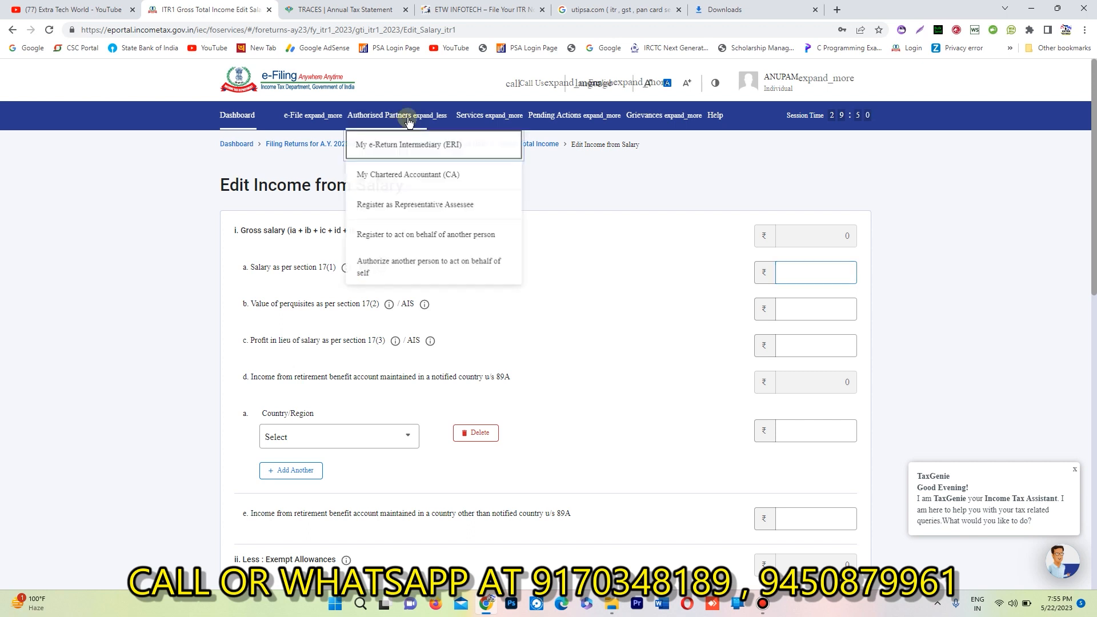
pyautogui.click(466, 115)
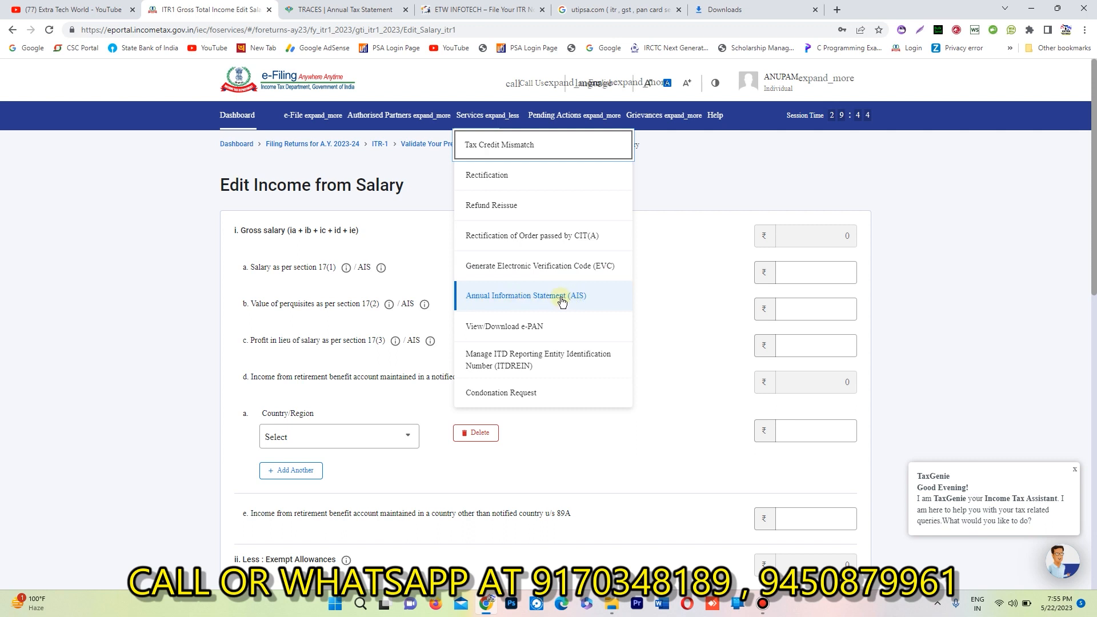
# Step: Enter 412000 as the salary as per section 17(1)
pyautogui.click(792, 270)
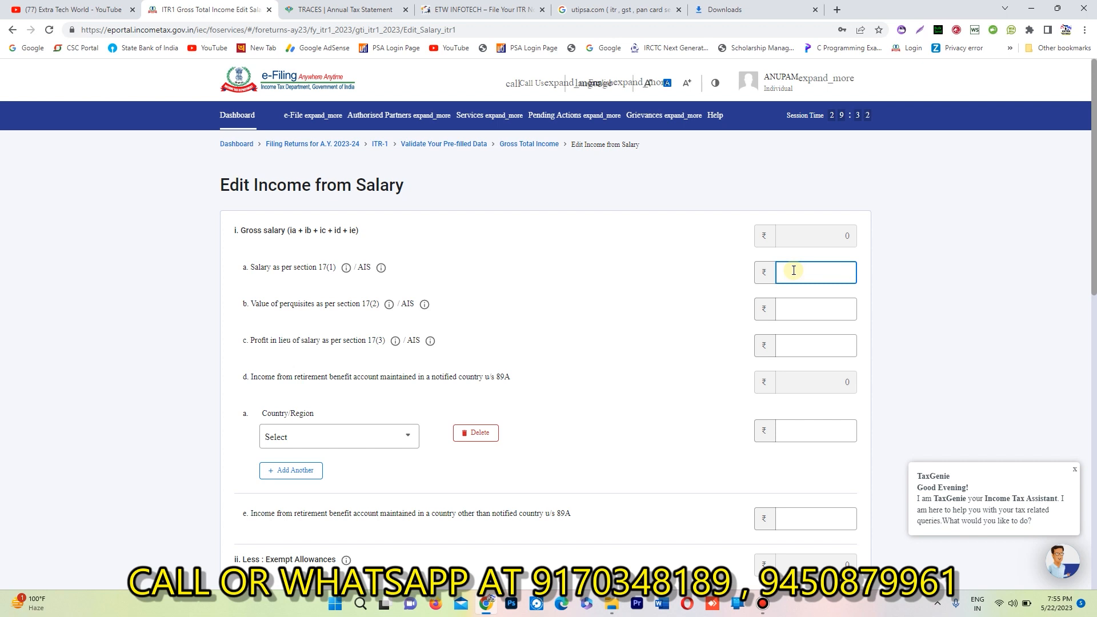
pyautogui.write('412000')
pyautogui.click(701, 280)
# Step: Check the exempt allowance options without choosing any, review the deductions u/s 16, and save the salary income
pyautogui.scroll(-4, 656, 304)
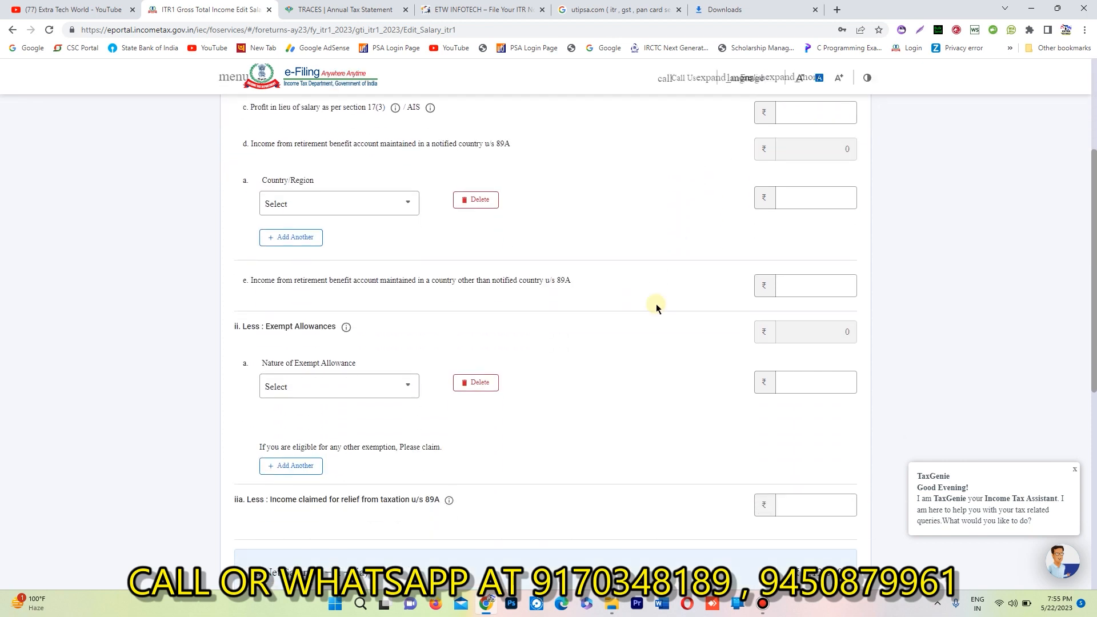
pyautogui.scroll(-2, 656, 303)
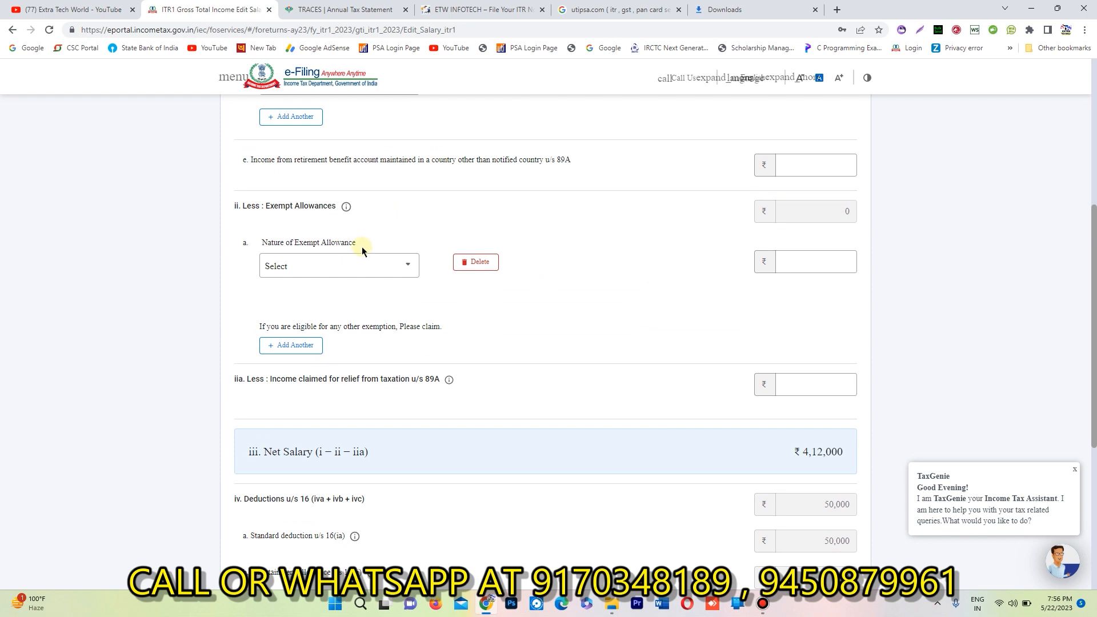
pyautogui.click(345, 265)
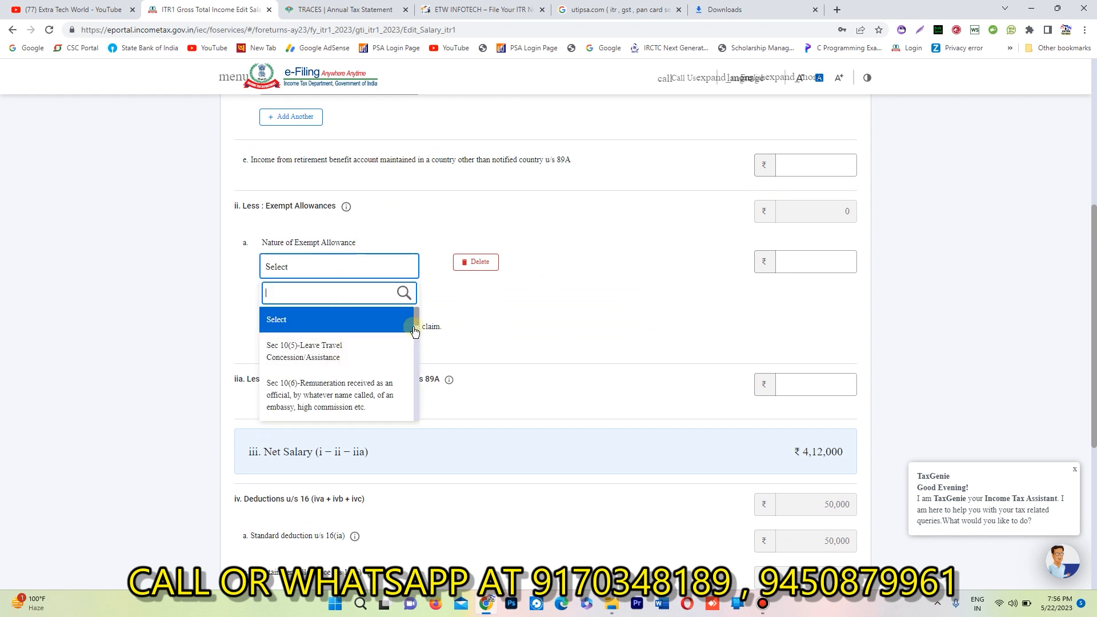
pyautogui.click(459, 309)
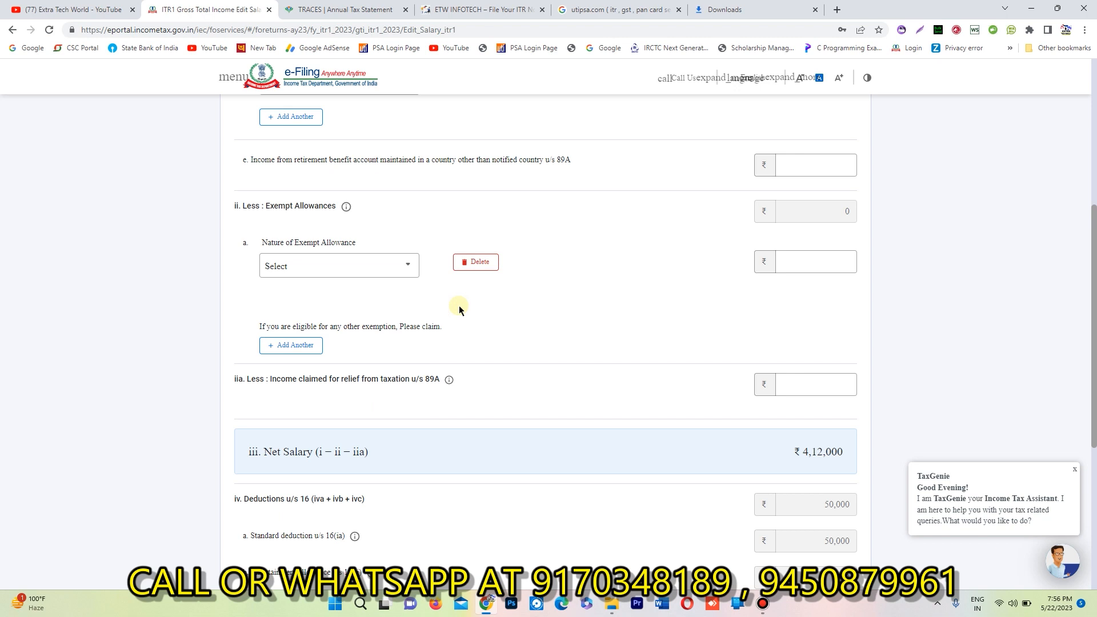
pyautogui.scroll(-2, 459, 308)
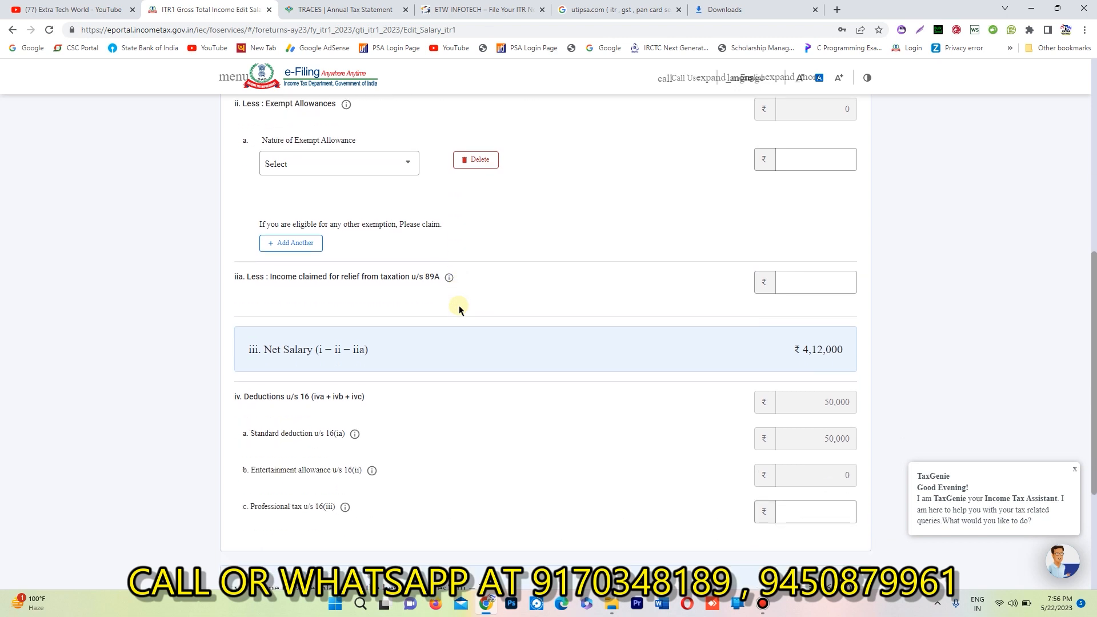
pyautogui.scroll(-2, 459, 310)
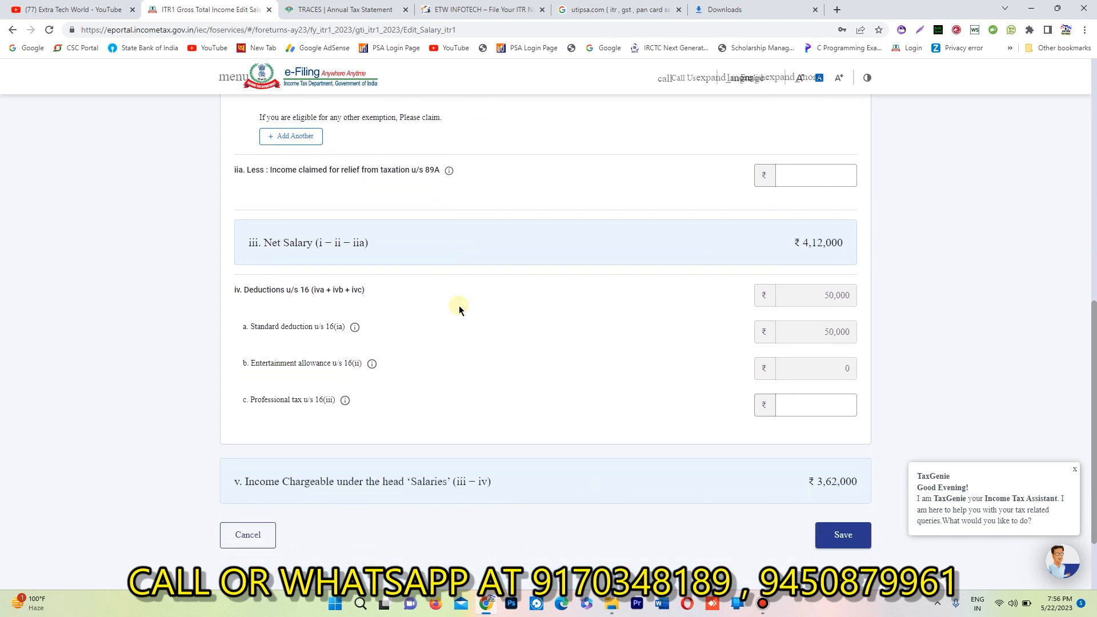
pyautogui.scroll(-2, 459, 308)
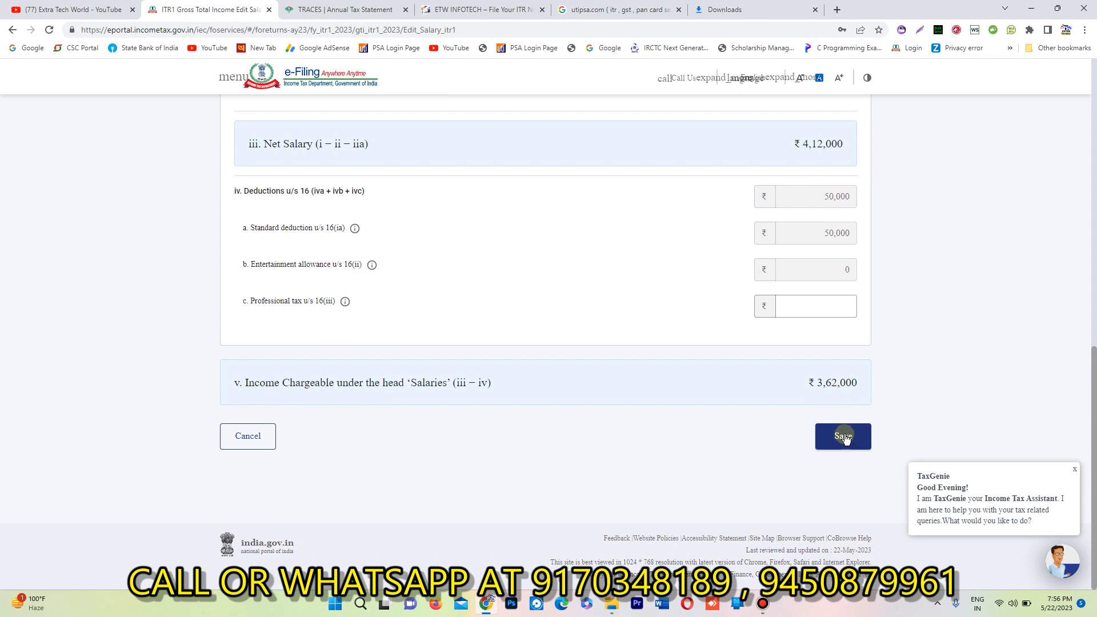
pyautogui.click(846, 448)
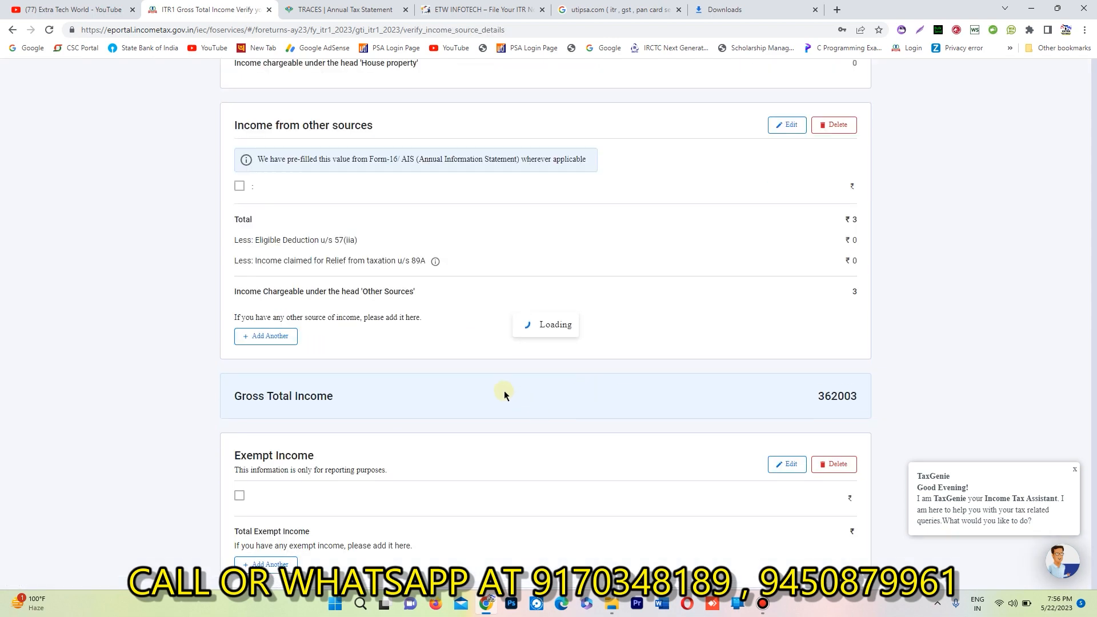
# Step: Review the income source details and confirm the Gross Total Income section
pyautogui.scroll(-2, 447, 389)
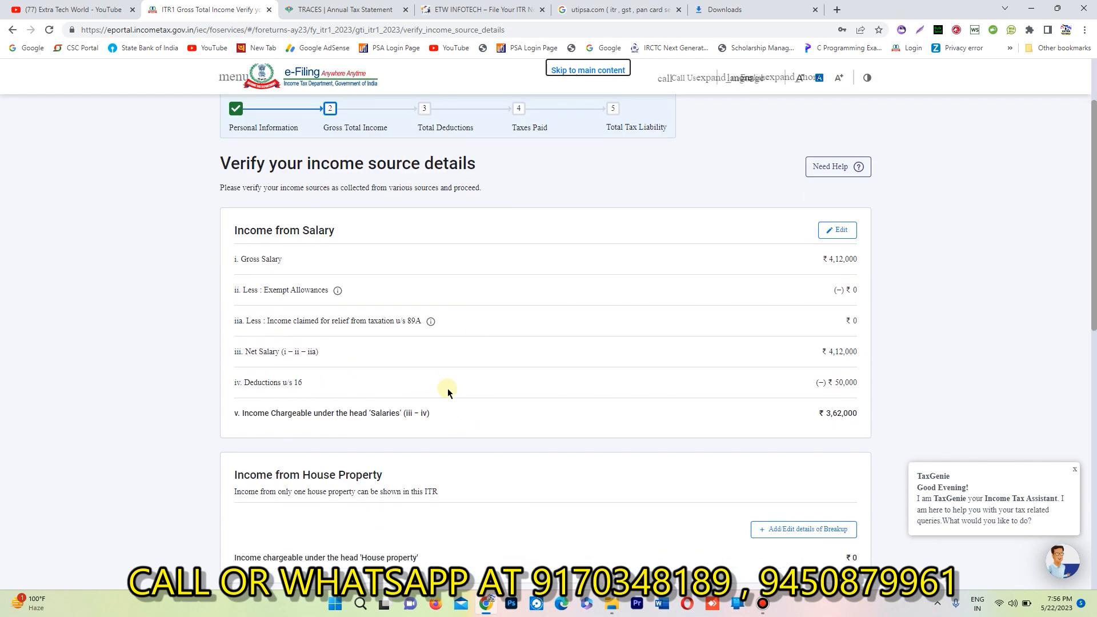
pyautogui.scroll(-10, 448, 389)
pyautogui.click(841, 474)
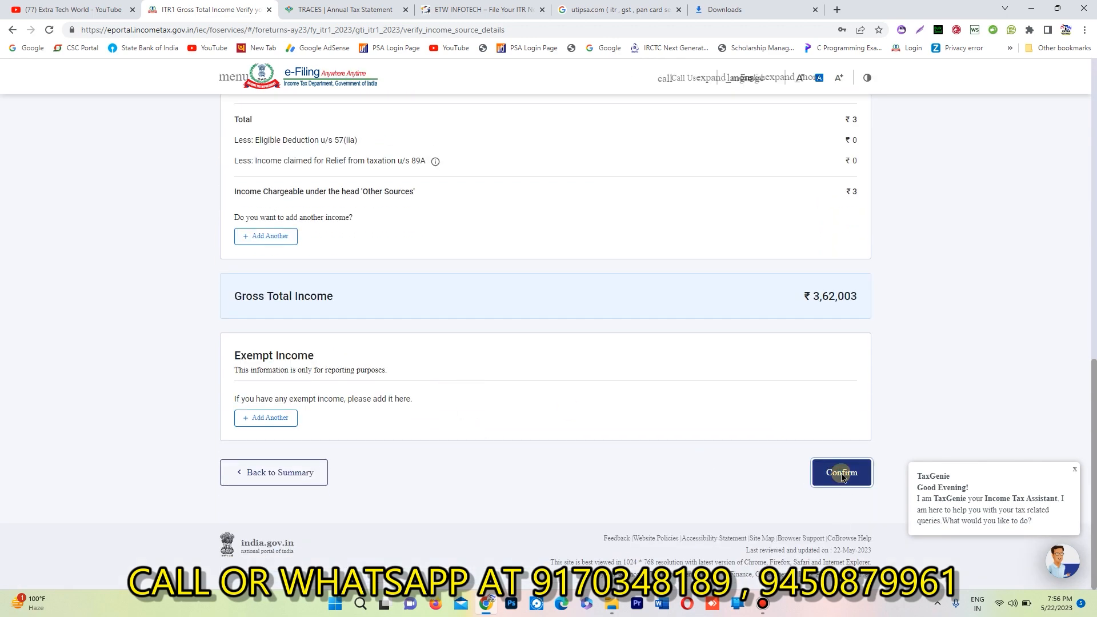
pyautogui.scroll(-5, 521, 408)
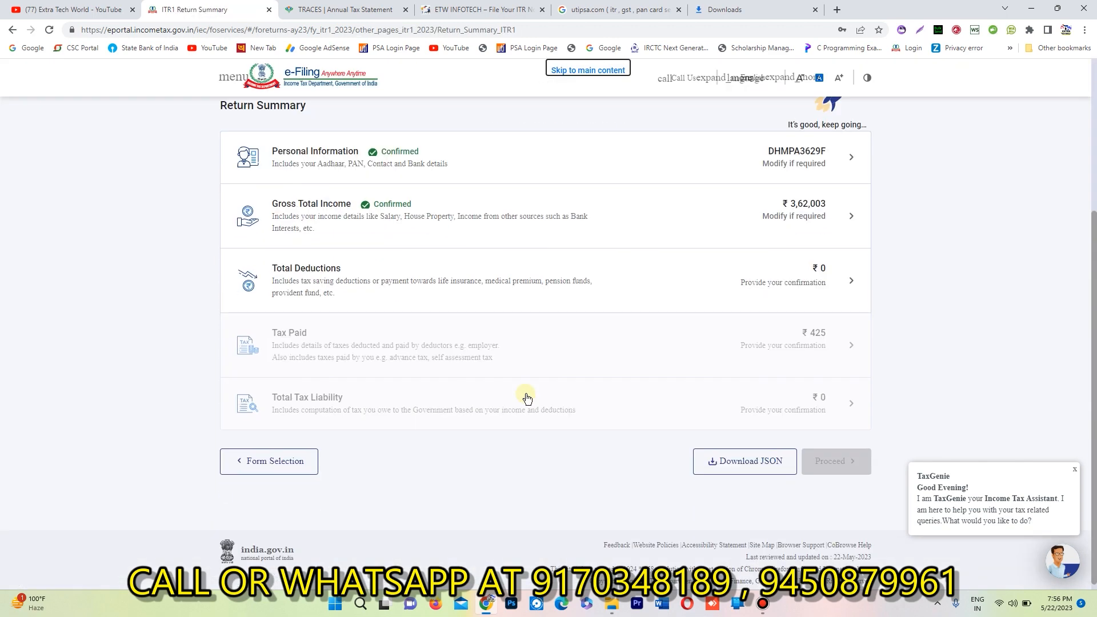
# Step: Open the Total Deductions section and skip its eligibility questions to reach the deductions verification page
pyautogui.click(307, 273)
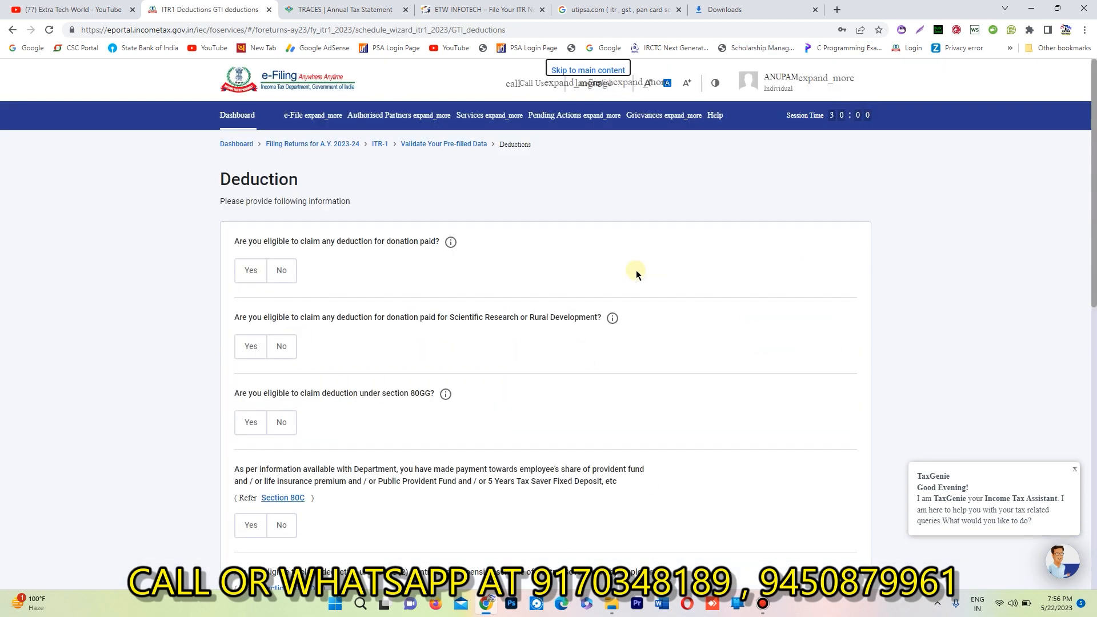
pyautogui.scroll(-15, 636, 273)
pyautogui.click(347, 447)
pyautogui.click(680, 379)
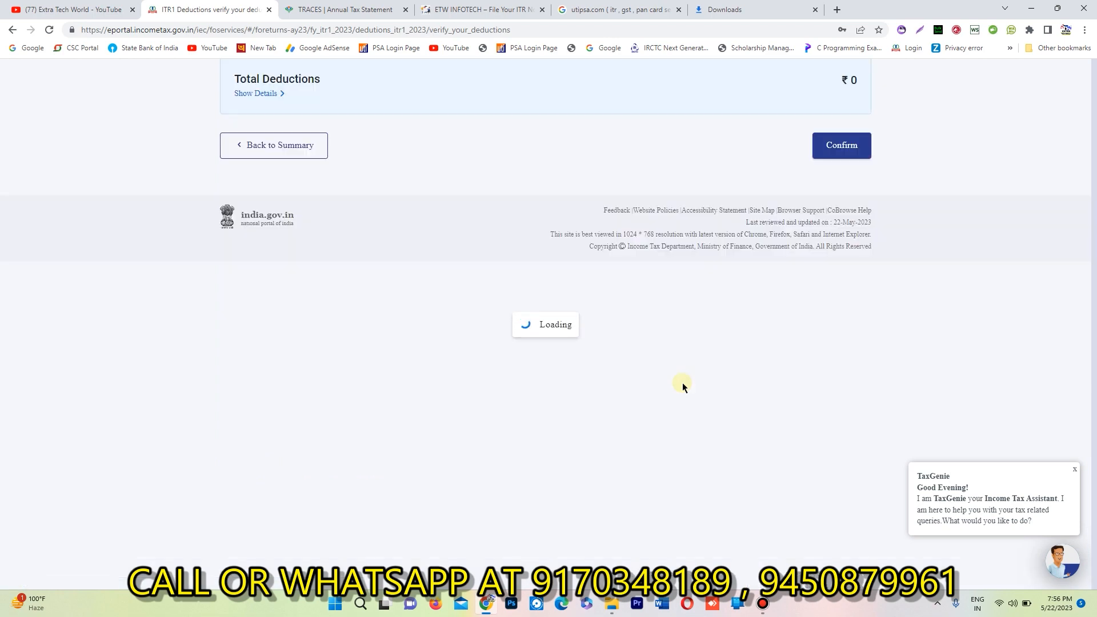
# Step: Expand the total deductions details and the full list of deduction sections to review the available claims
pyautogui.scroll(-3, 539, 392)
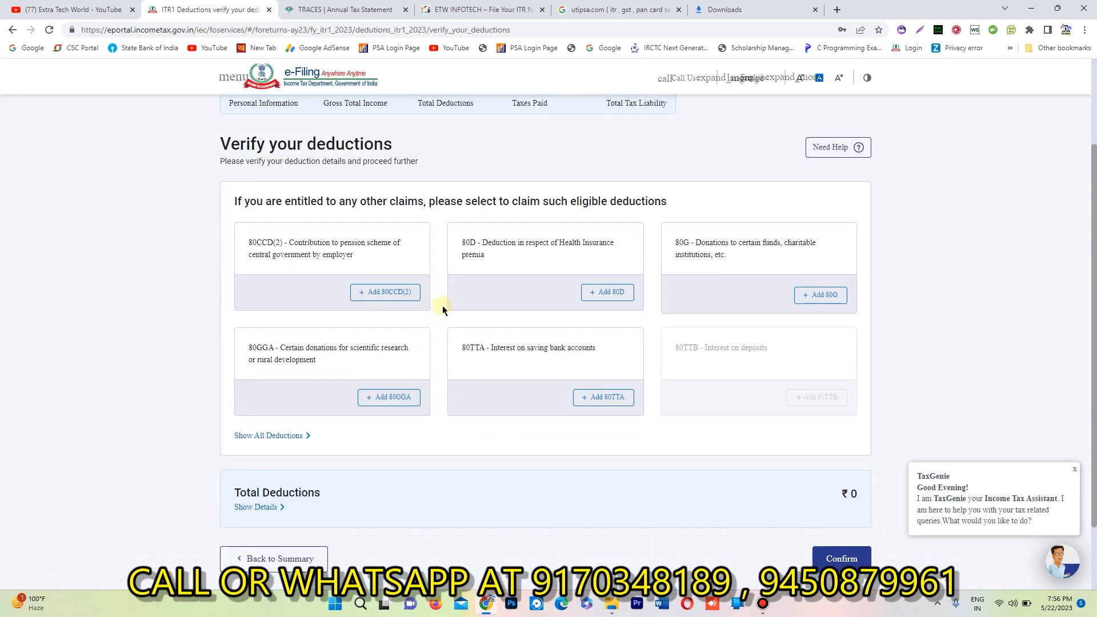
pyautogui.click(273, 508)
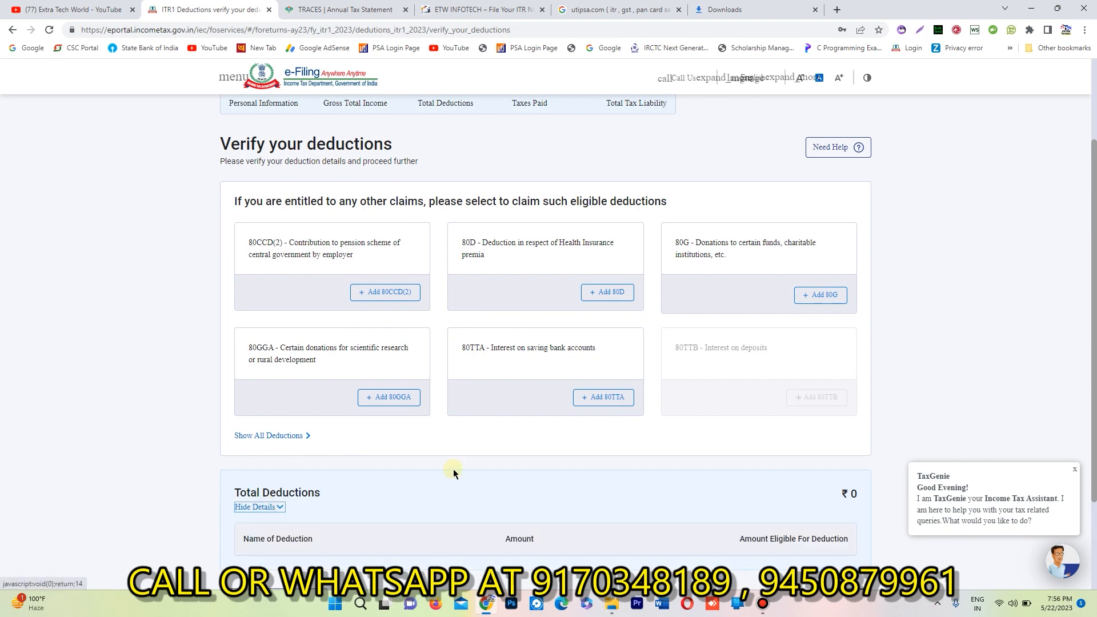
pyautogui.scroll(-2, 454, 471)
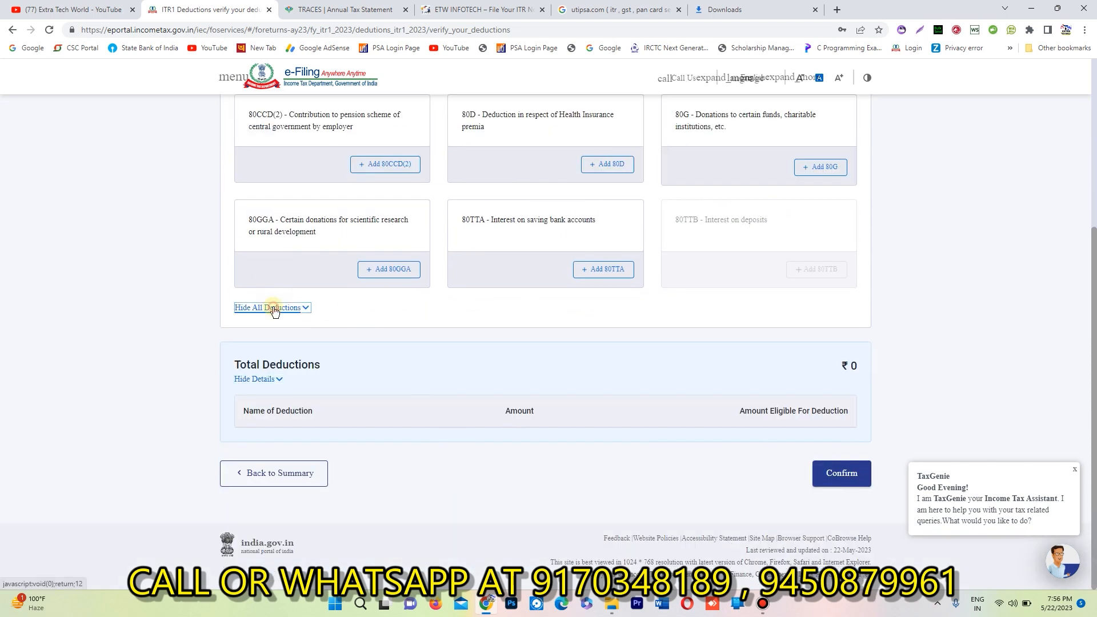
pyautogui.click(274, 308)
pyautogui.scroll(-1, 418, 397)
pyautogui.scroll(-1, 418, 396)
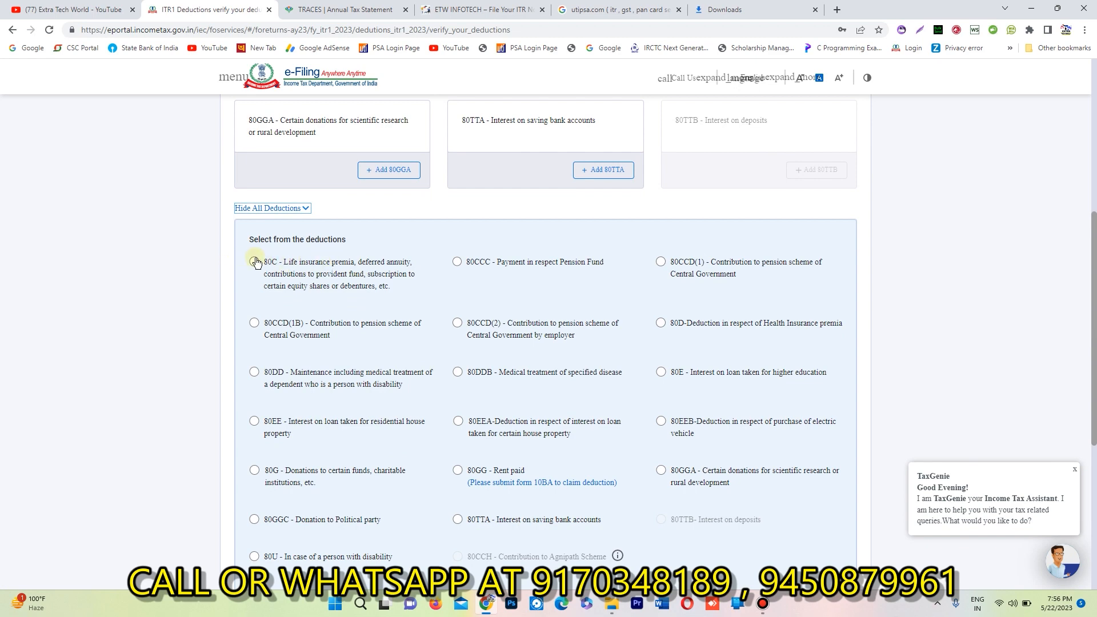
pyautogui.scroll(-2, 642, 286)
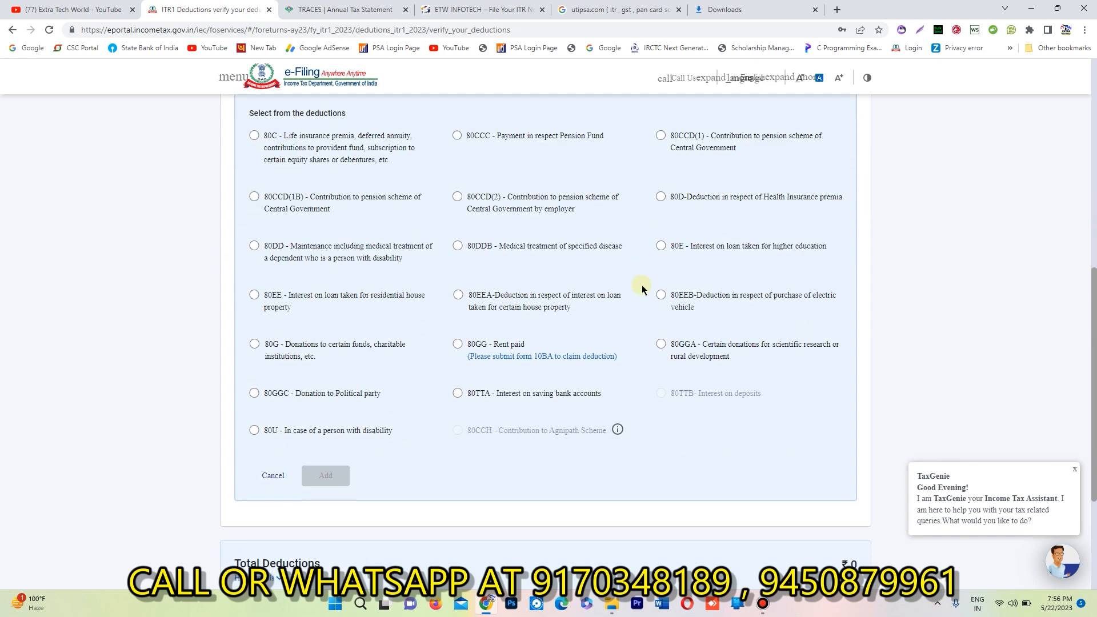
# Step: Try an 80C deduction of 60000, clear the amount and cancel the entry
pyautogui.click(254, 135)
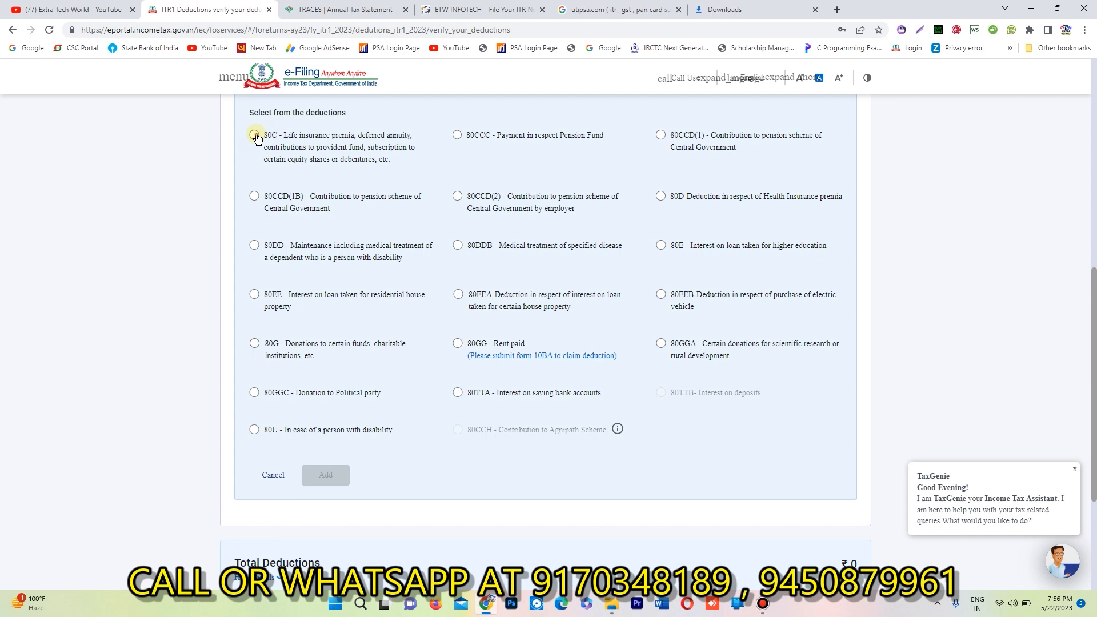
pyautogui.click(337, 480)
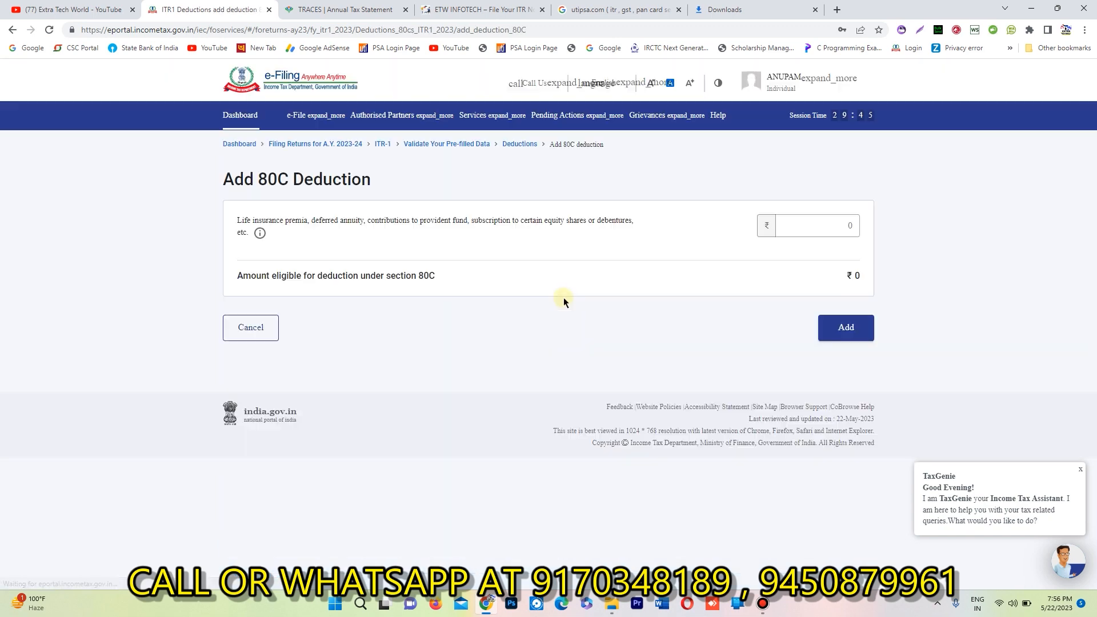
pyautogui.click(835, 226)
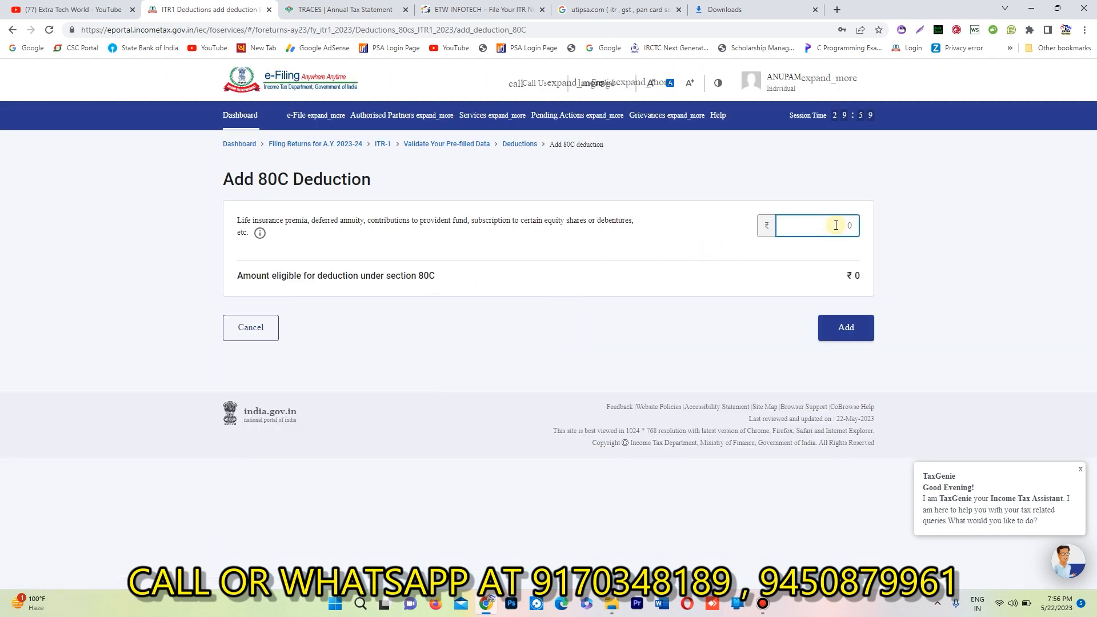
pyautogui.write('60000')
pyautogui.click(873, 324)
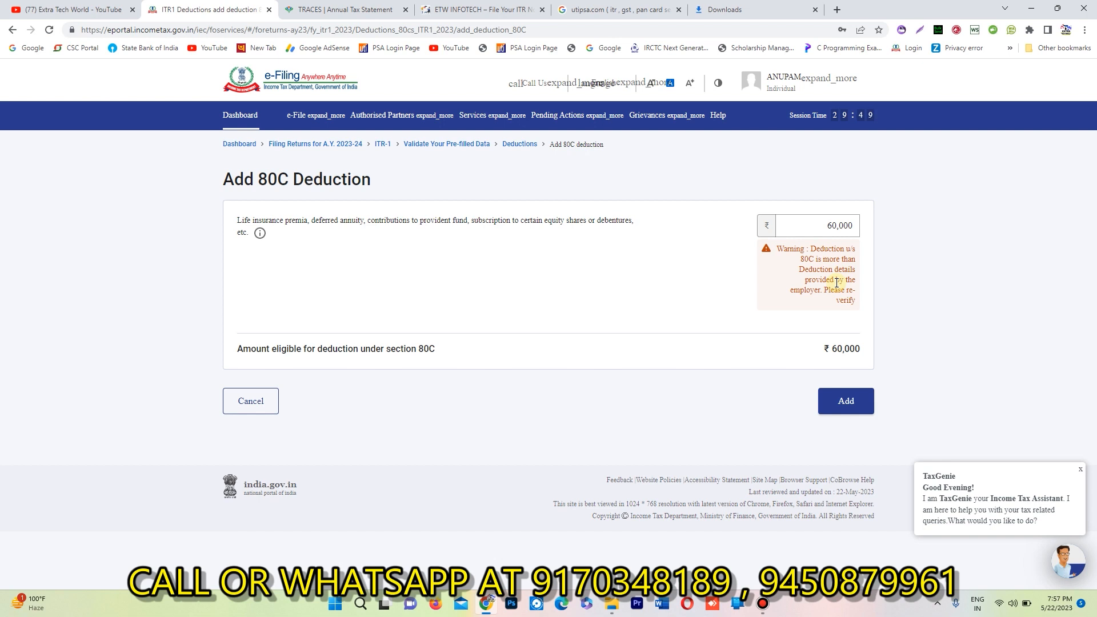
pyautogui.moveTo(807, 232); pyautogui.dragTo(896, 232)
pyautogui.write('0')
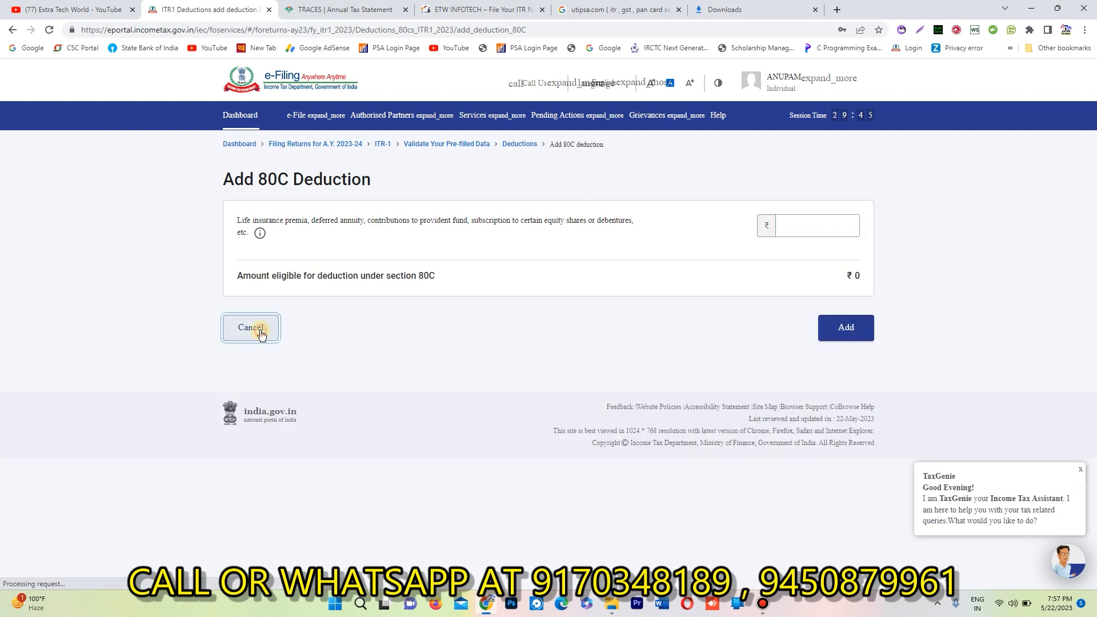
pyautogui.click(250, 326)
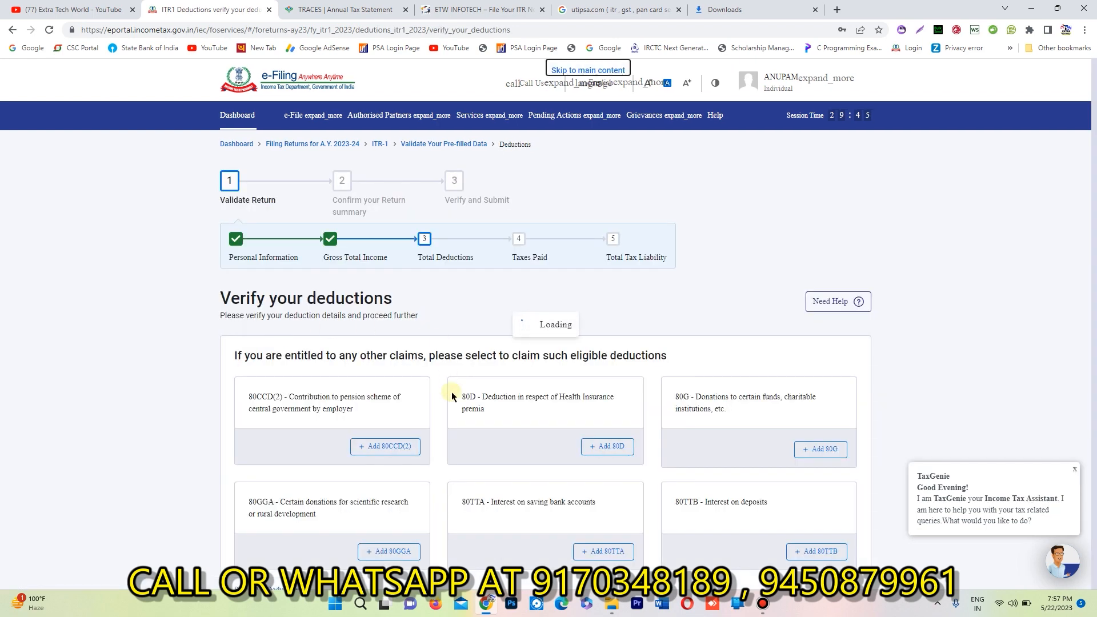
# Step: Confirm the Total Deductions section without adding any claim and open the Tax Paid section
pyautogui.scroll(-4, 451, 394)
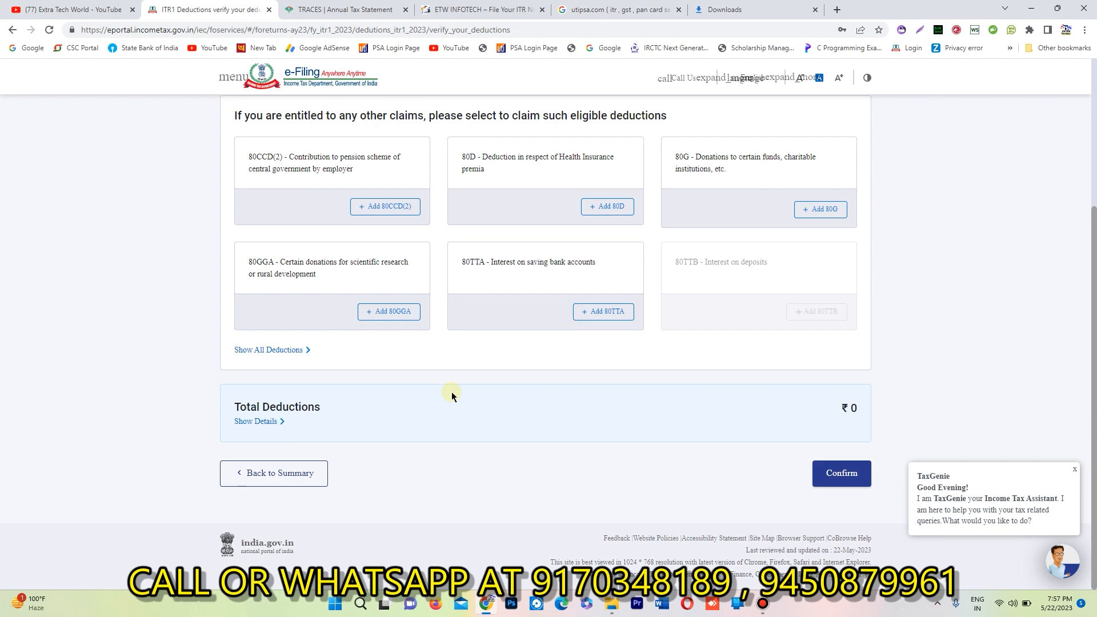
pyautogui.click(840, 474)
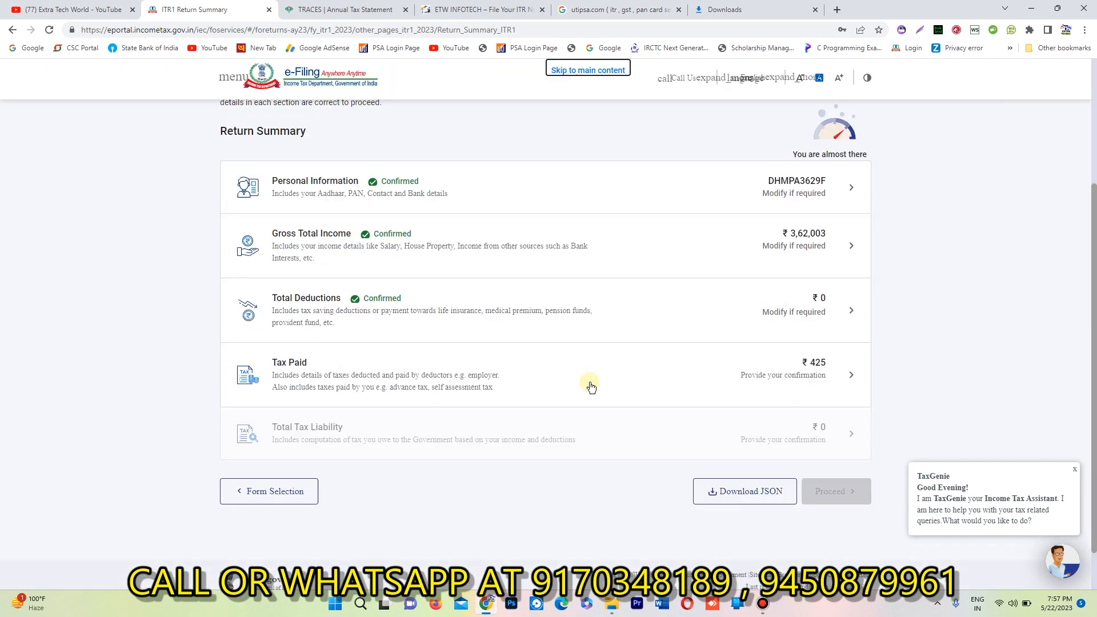
pyautogui.scroll(-1, 591, 388)
pyautogui.click(393, 341)
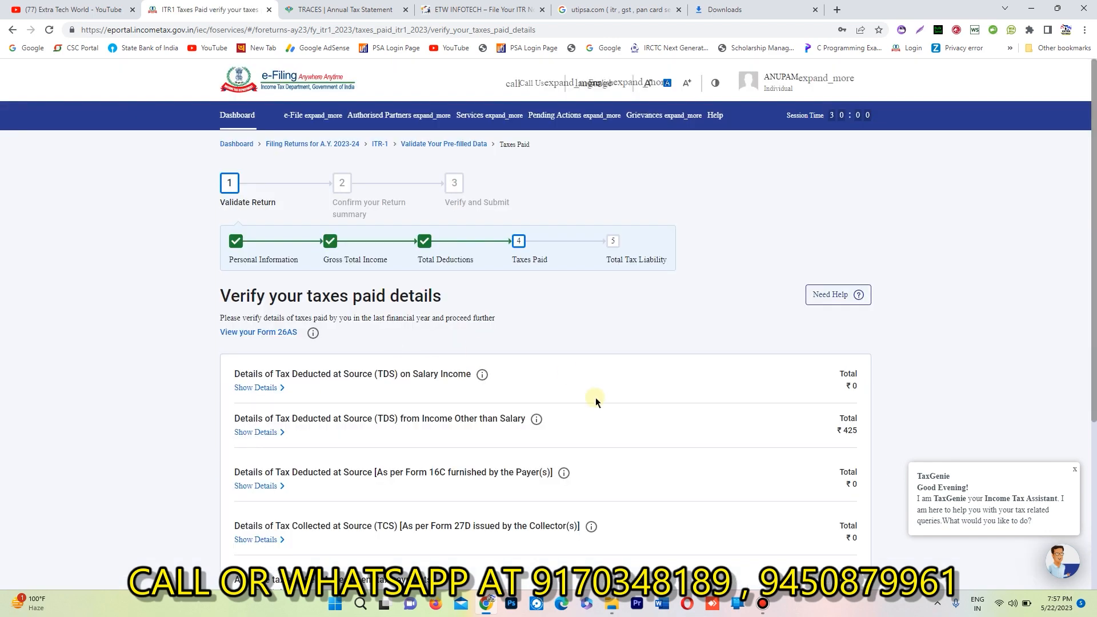
# Step: Check the taxes paid details against the Form 26AS statement and confirm the Tax Paid section
pyautogui.scroll(-4, 595, 397)
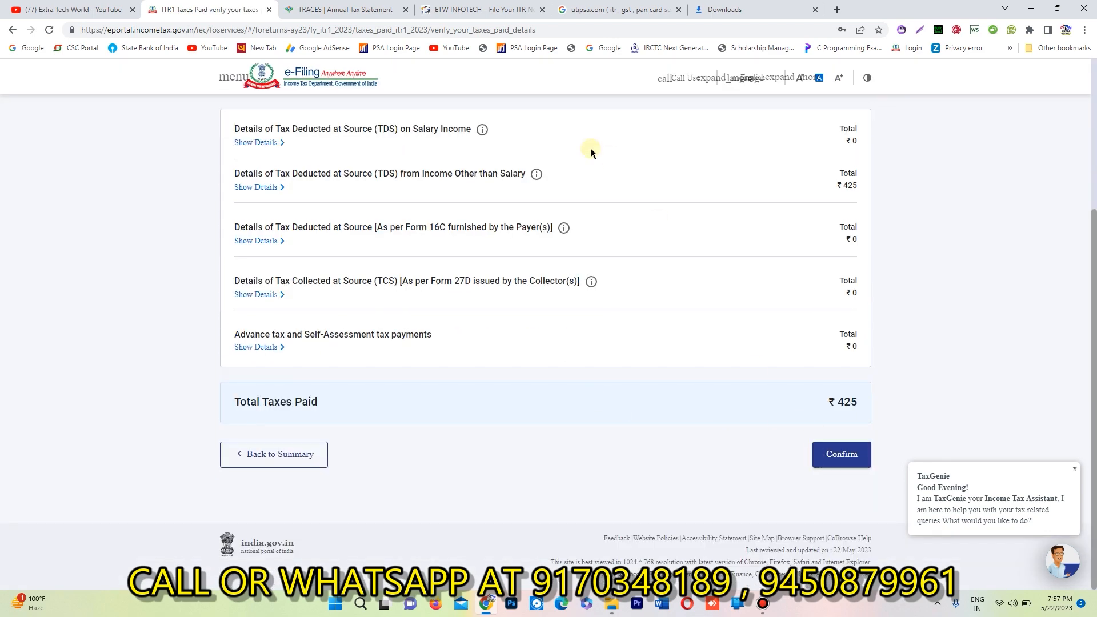
pyautogui.click(350, 5)
pyautogui.click(218, 6)
pyautogui.click(835, 452)
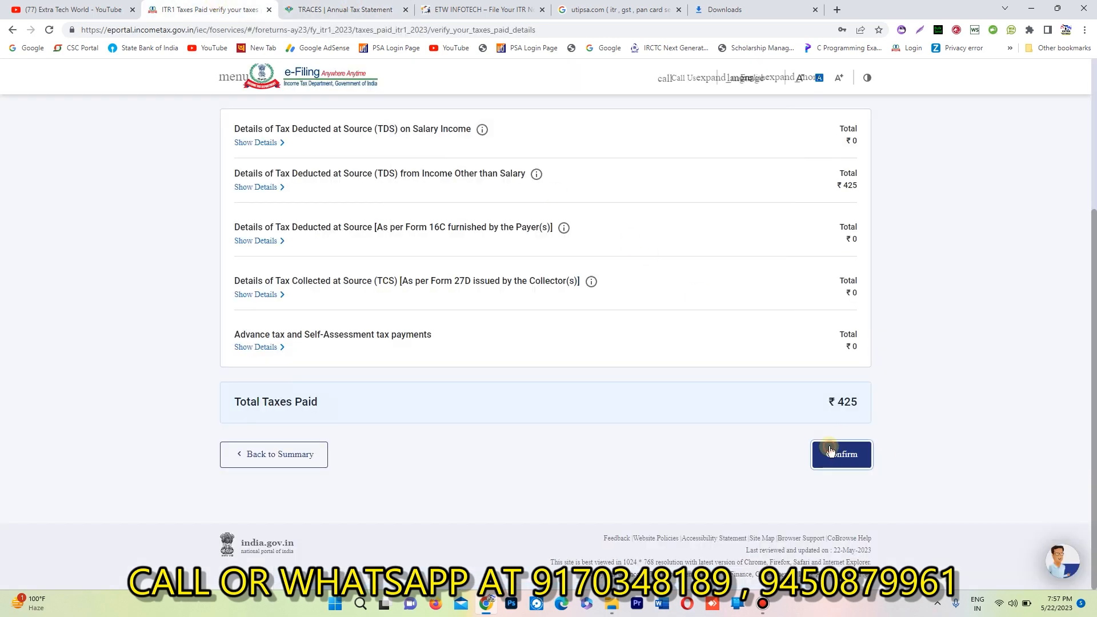
# Step: Open the Total Tax Liability section, review the income and tax computation, and confirm it
pyautogui.scroll(-5, 503, 439)
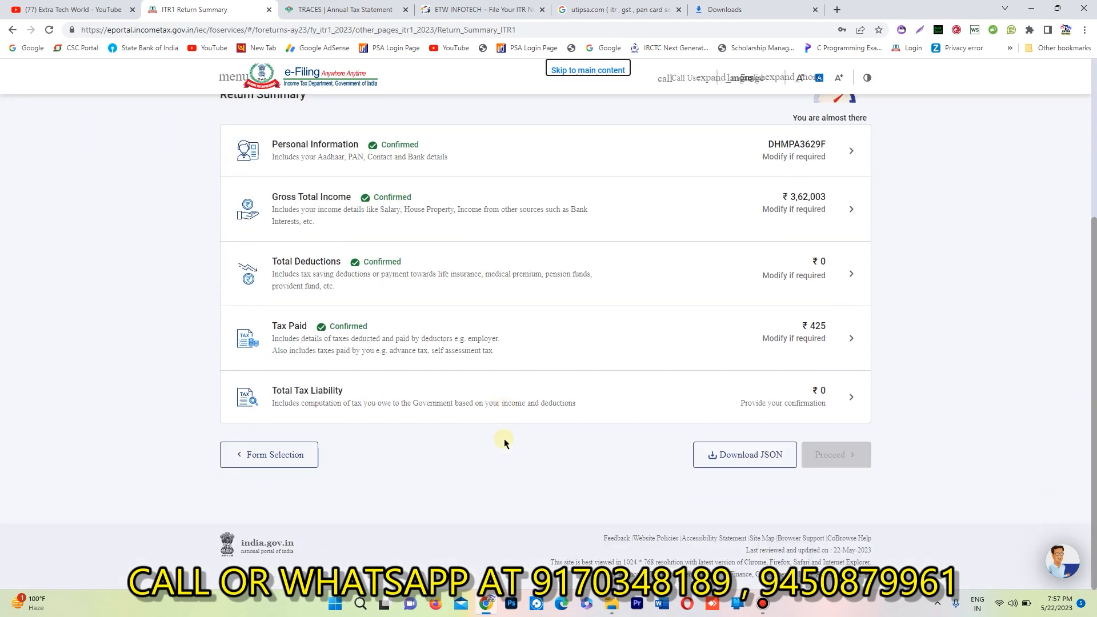
pyautogui.click(367, 396)
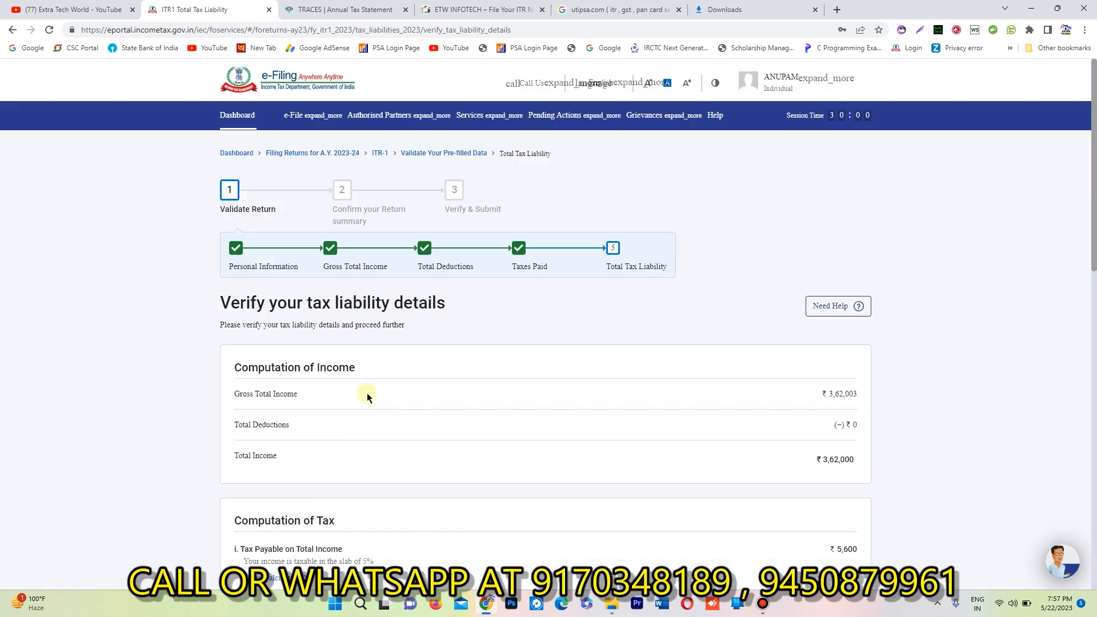
pyautogui.scroll(-12, 367, 393)
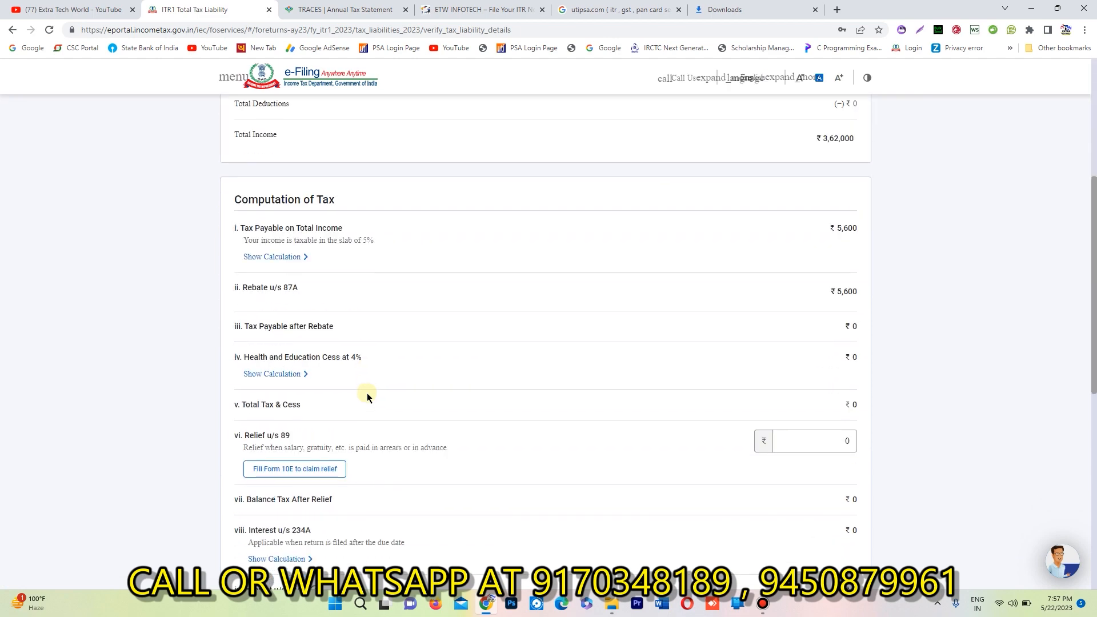
pyautogui.scroll(-1, 367, 395)
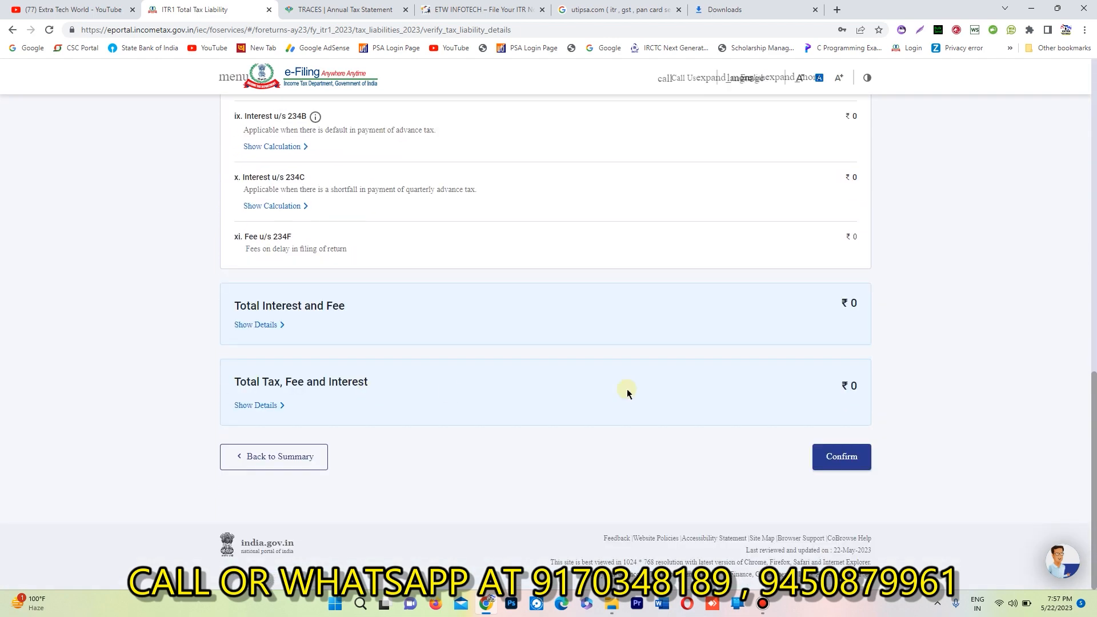
pyautogui.click(840, 456)
# Step: Review the confirmed sections in the return summary and go back to the portal dashboard
pyautogui.scroll(-5, 431, 417)
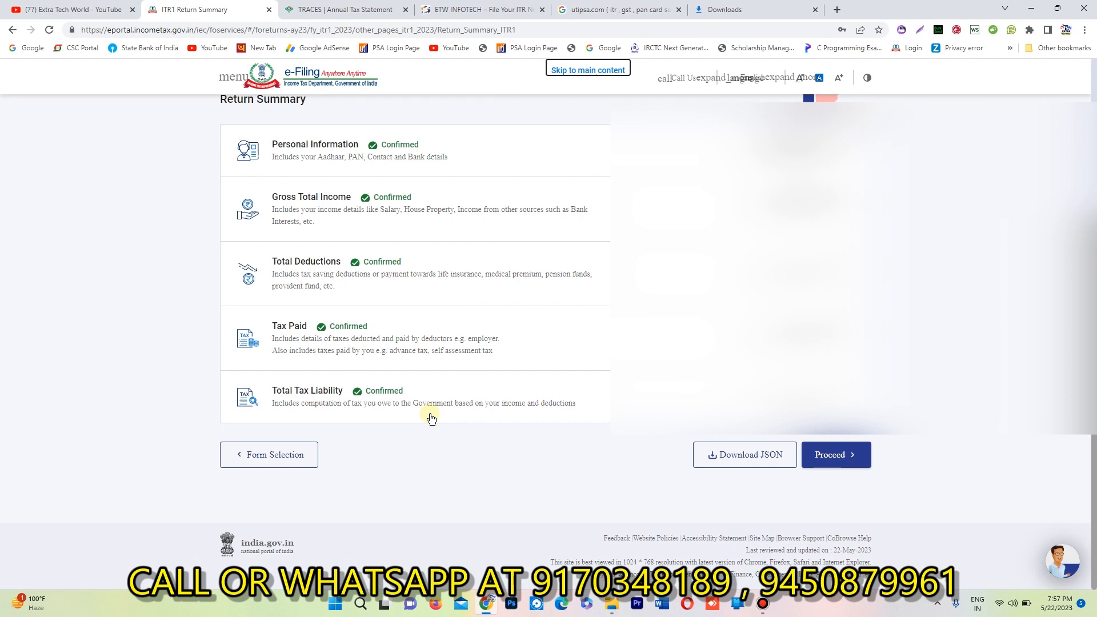
pyautogui.click(835, 457)
pyautogui.scroll(5, 491, 320)
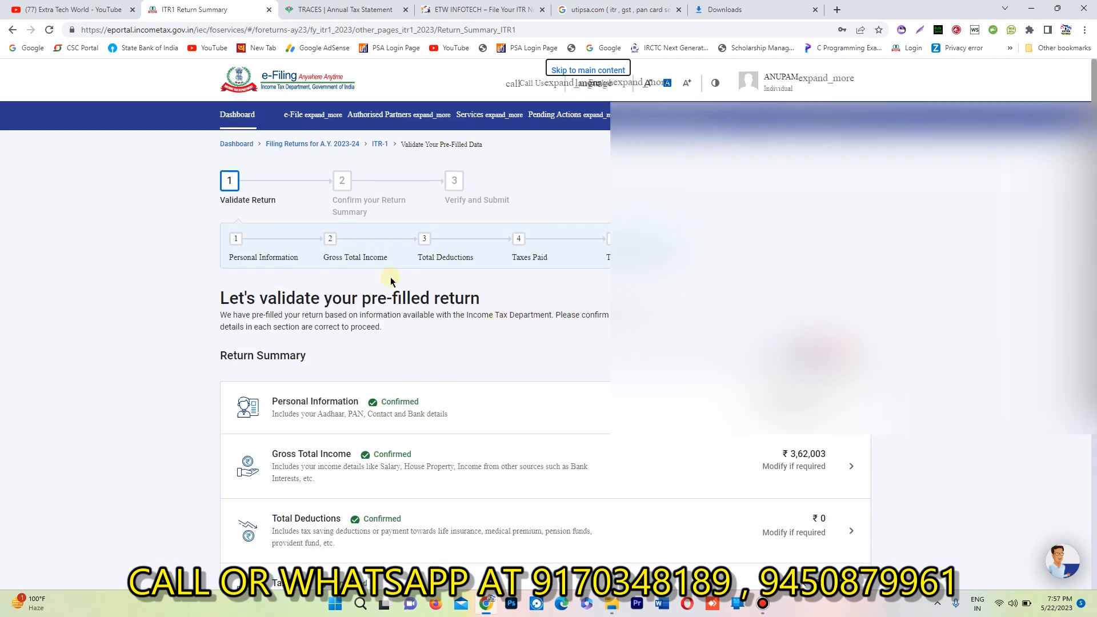
pyautogui.click(237, 117)
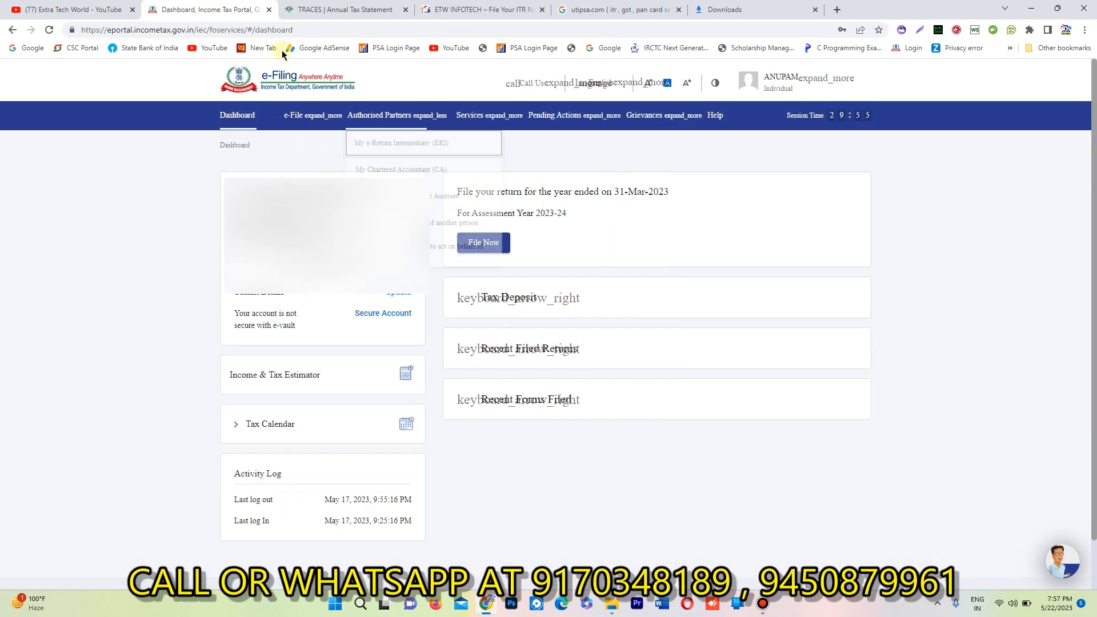
# Step: View the e-Verify Return page for income tax returns and go back to the dashboard
pyautogui.click(335, 9)
pyautogui.click(428, 7)
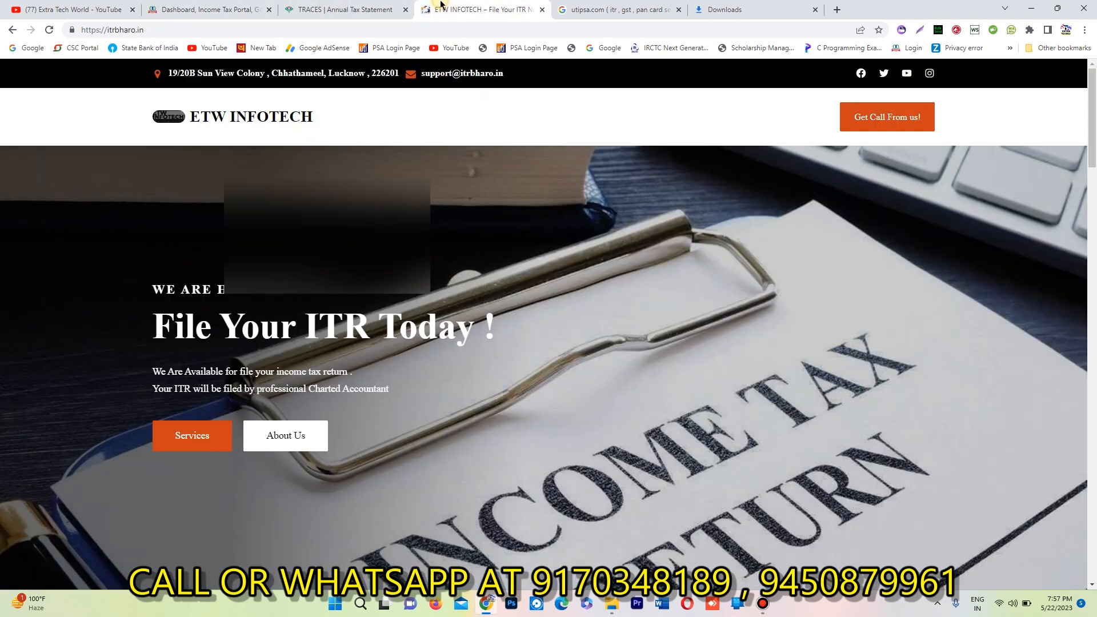
pyautogui.click(186, 7)
pyautogui.click(298, 115)
pyautogui.moveTo(363, 152)
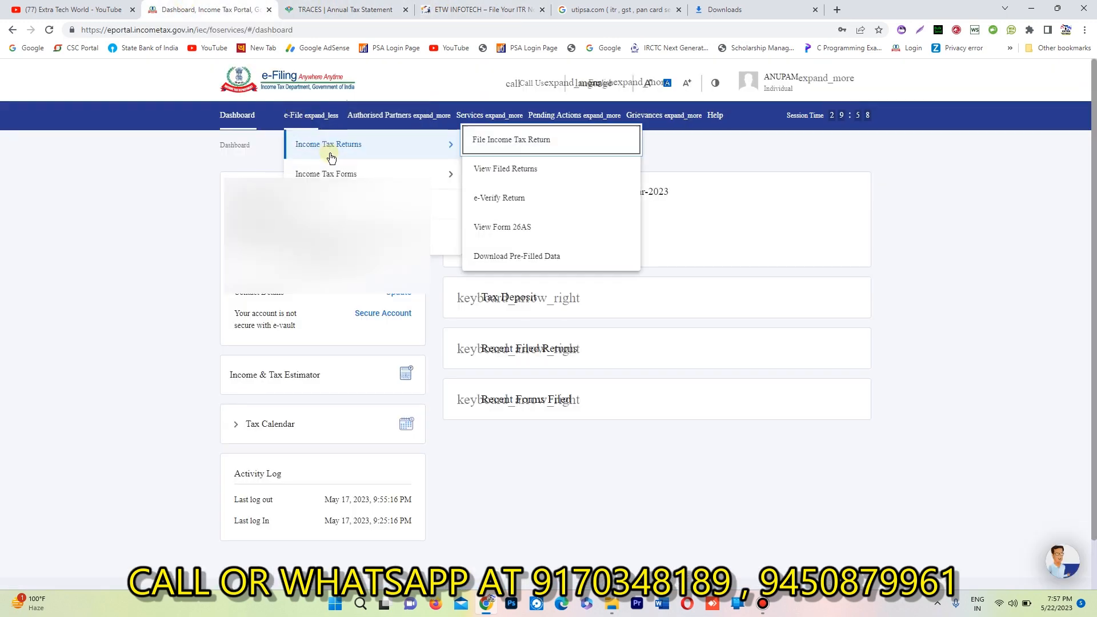
pyautogui.click(548, 200)
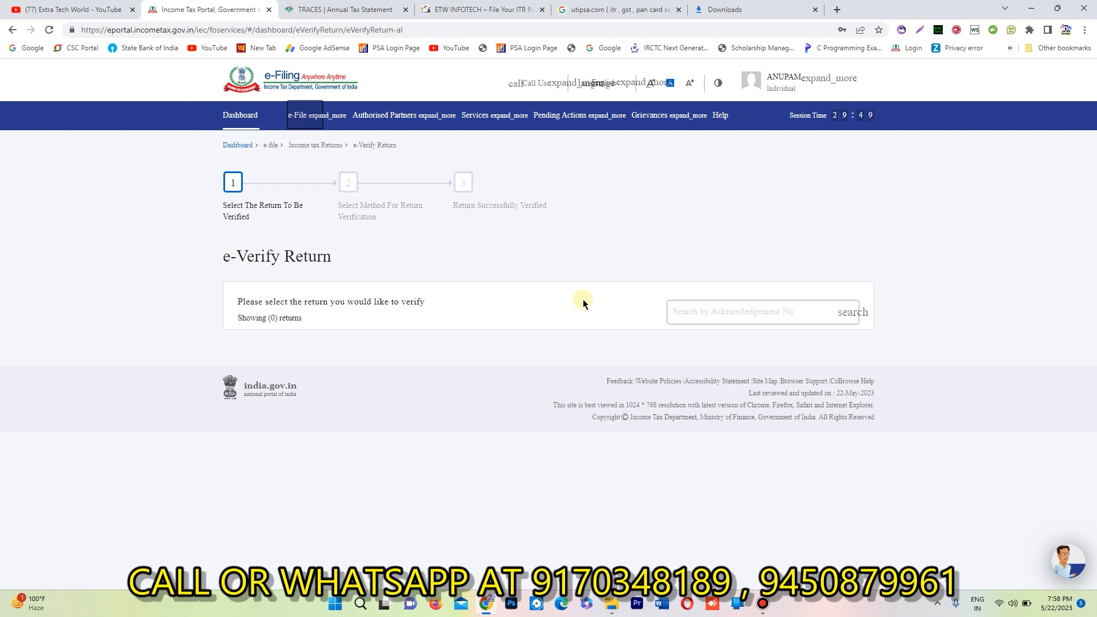
pyautogui.click(230, 119)
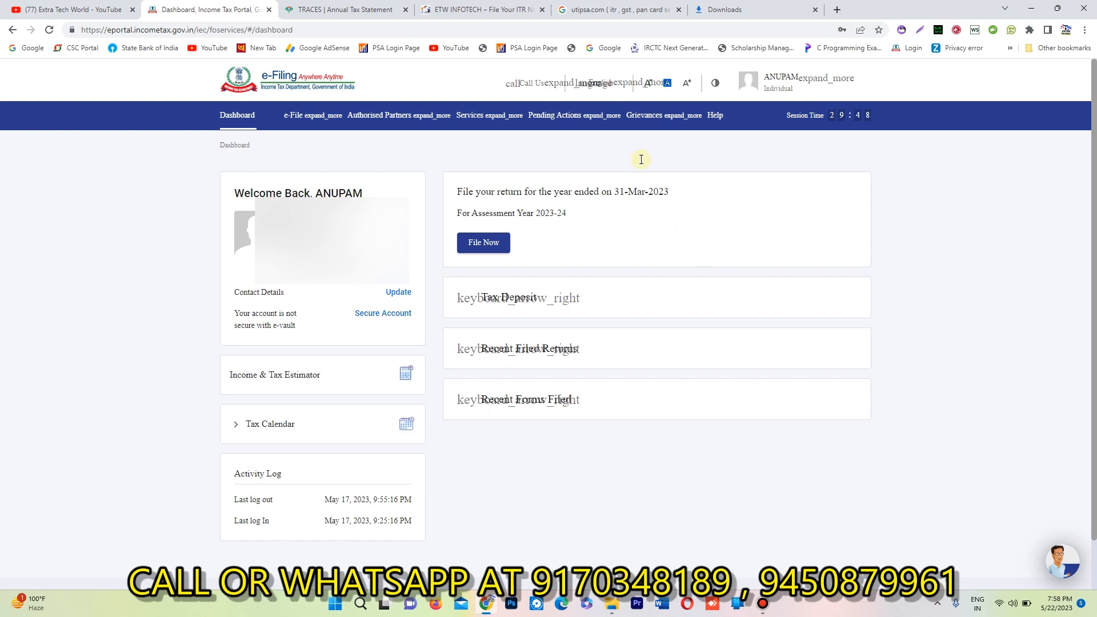
# Step: View the Form 26AS statement and the ETW INFOTECH website, and switch to the Extra Tech World YouTube channel
pyautogui.click(354, 9)
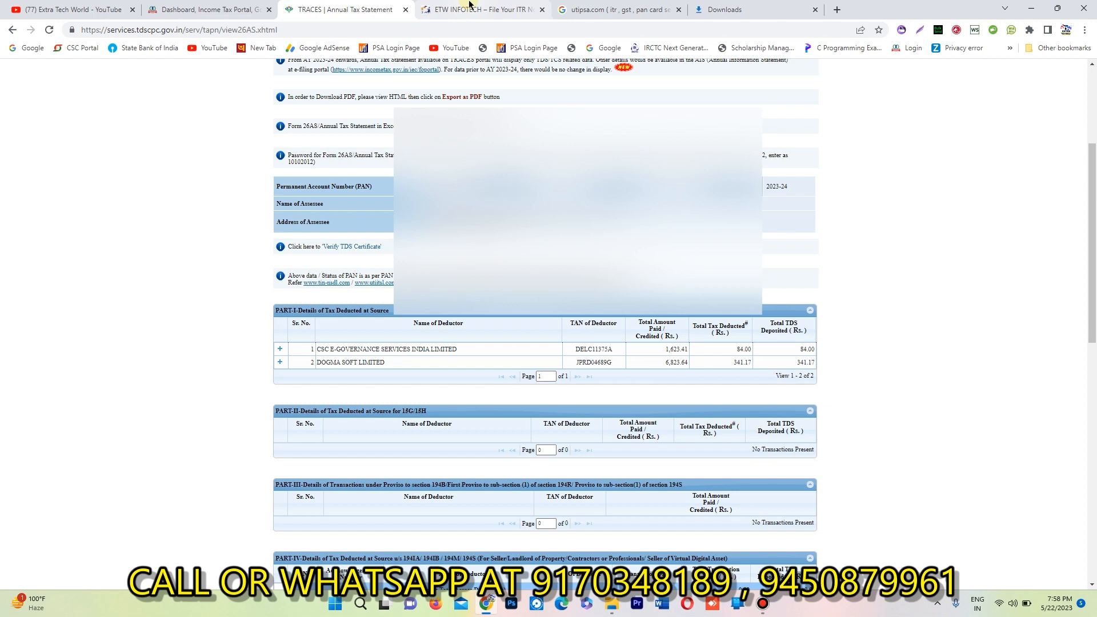
pyautogui.click(489, 7)
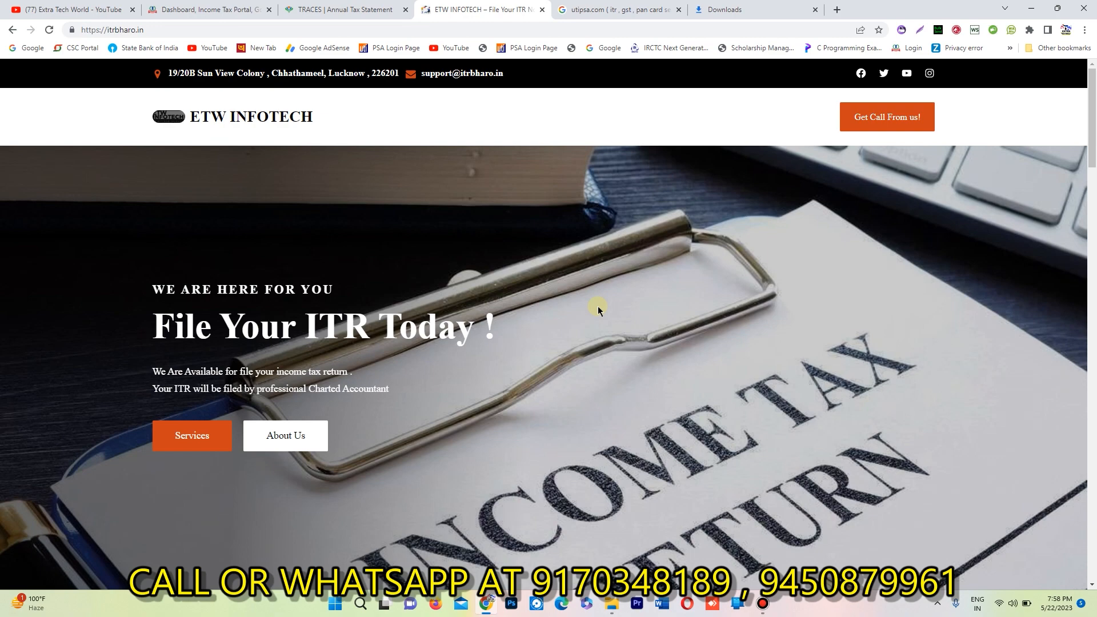
pyautogui.click(743, 9)
pyautogui.click(483, 9)
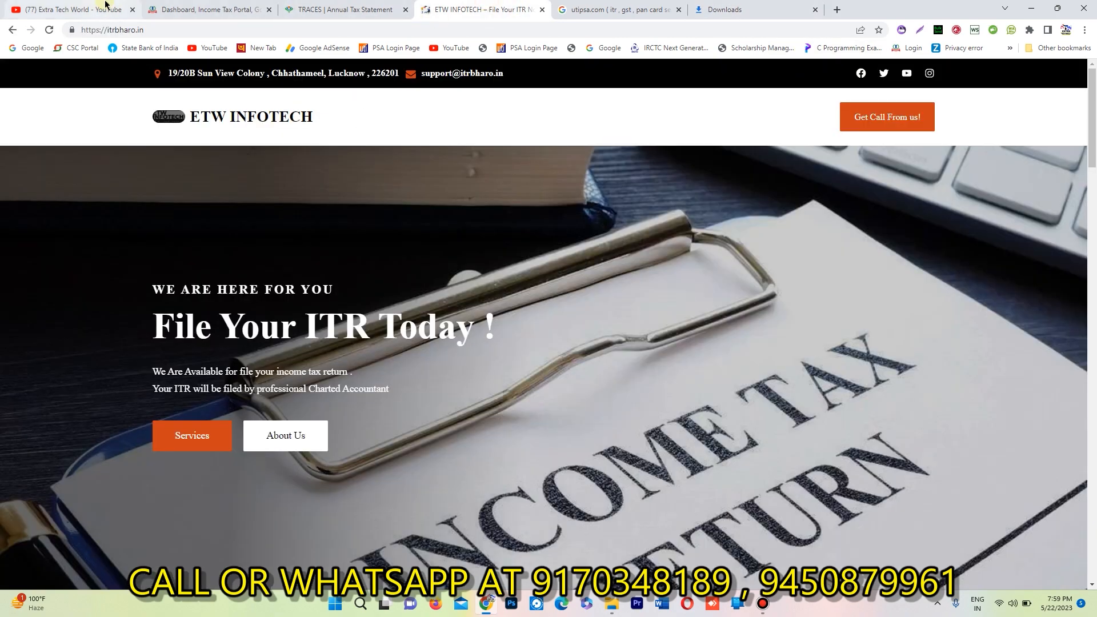
pyautogui.click(73, 9)
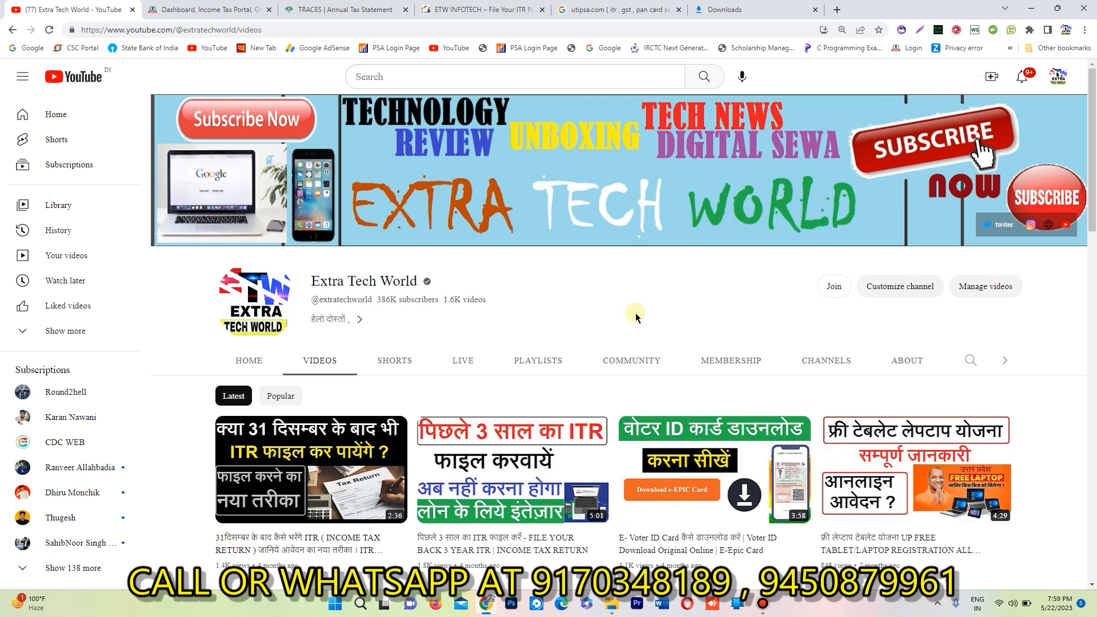